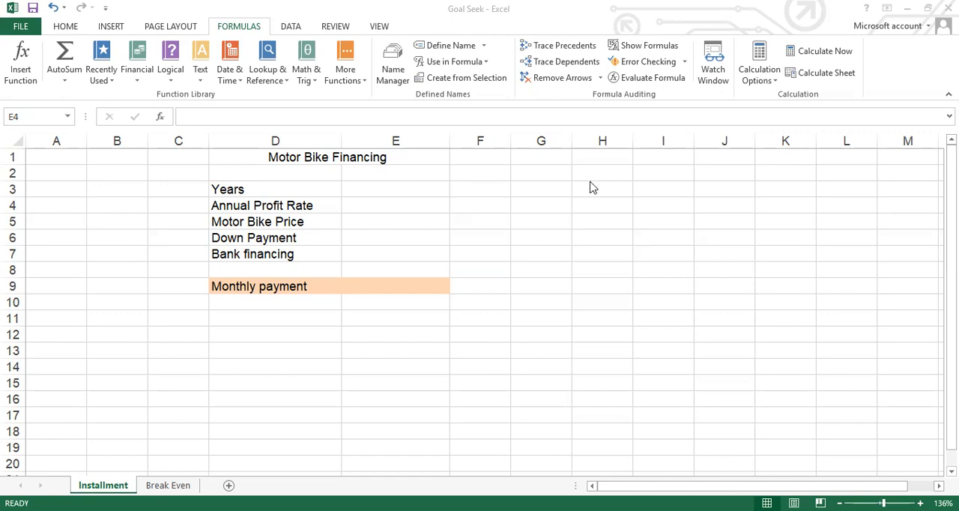
# - Enter 2 for Years in cell E3 and 15% for Annual Profit Rate in cell E4
pyautogui.click(397, 191)
pyautogui.click(396, 191)
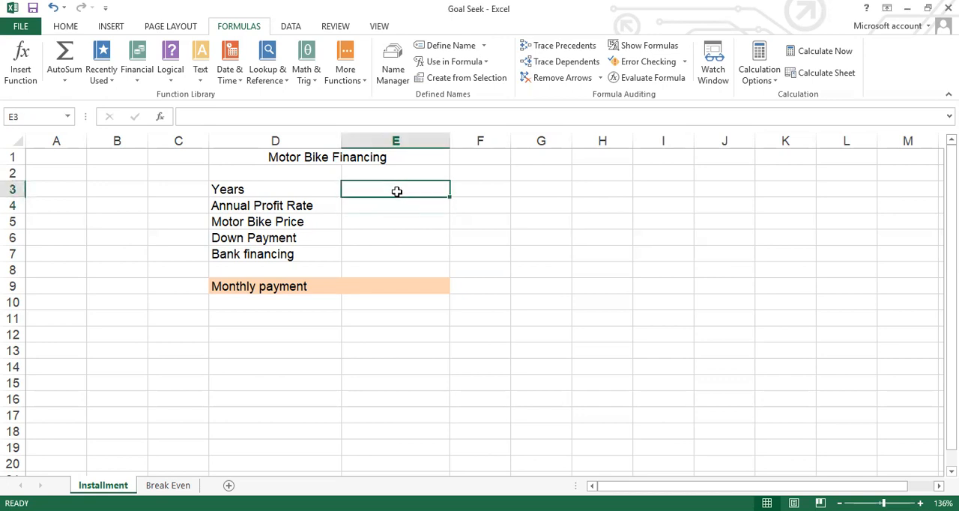
pyautogui.write('2')
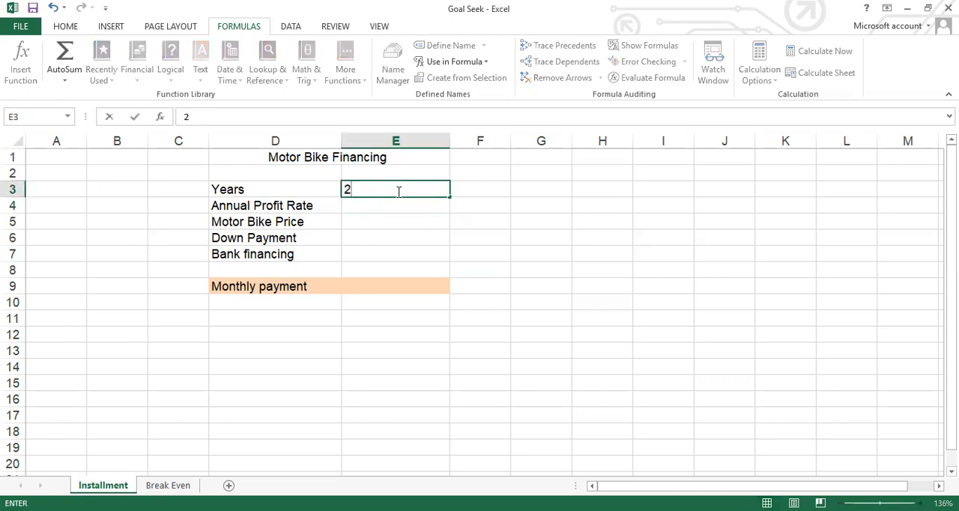
pyautogui.press('Return')
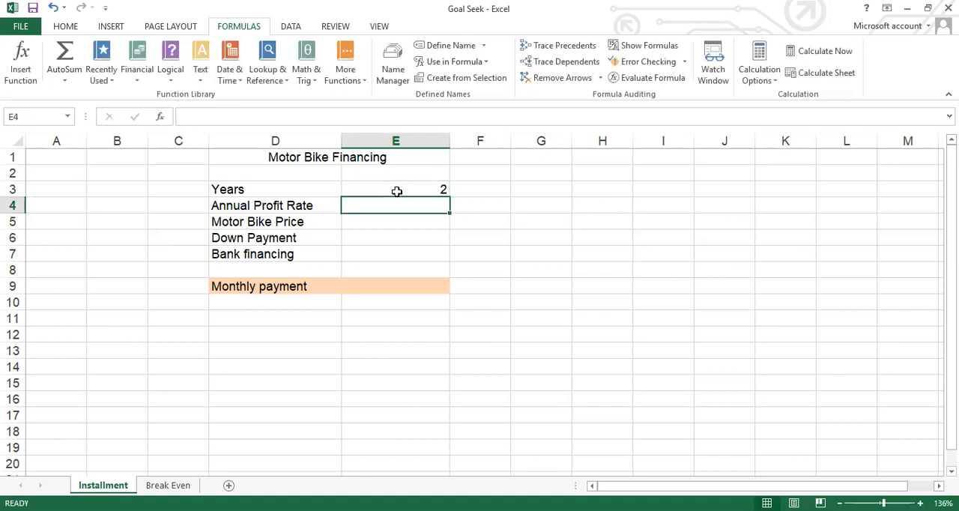
pyautogui.write('15')
pyautogui.press('Return')
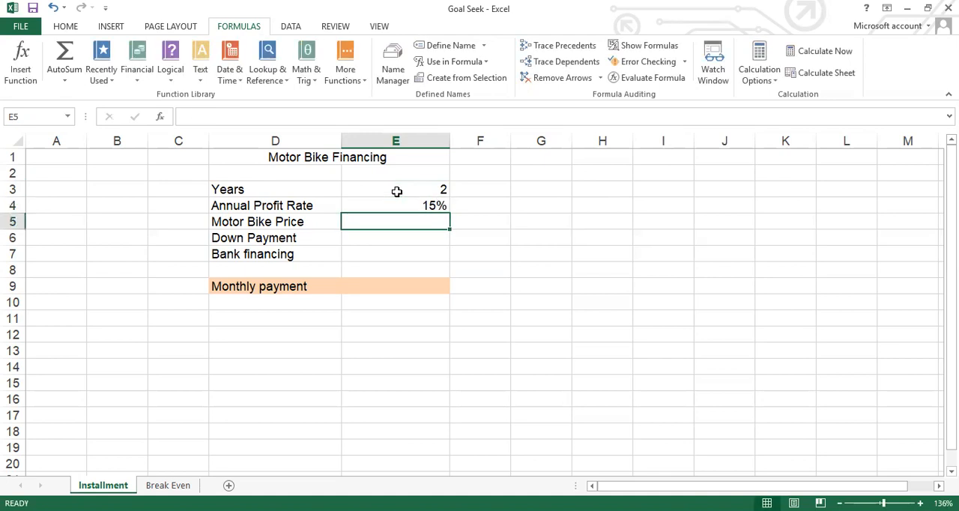
# - Enter a Motor Bike Price of 183000 in cell E5 and a Down Payment of 20000 in cell E6
pyautogui.write('1')
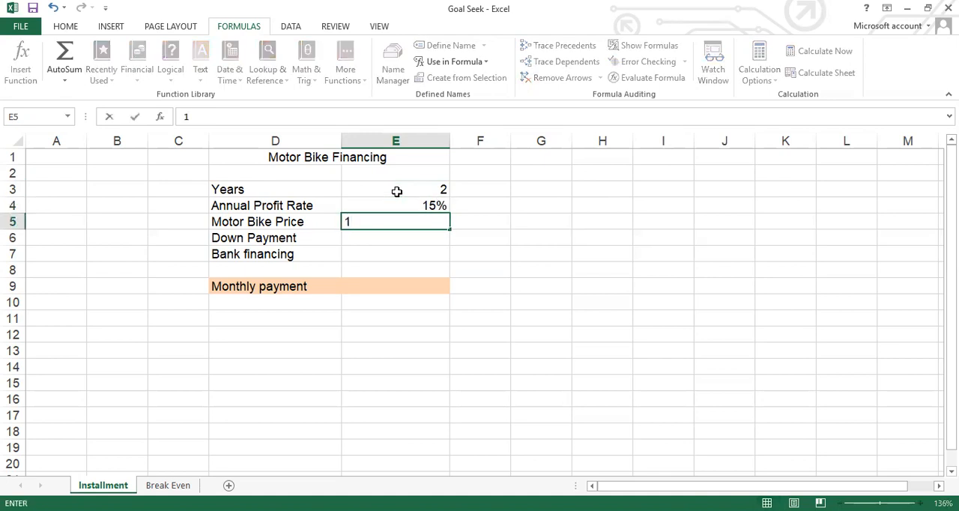
pyautogui.write('83000')
pyautogui.press('Return')
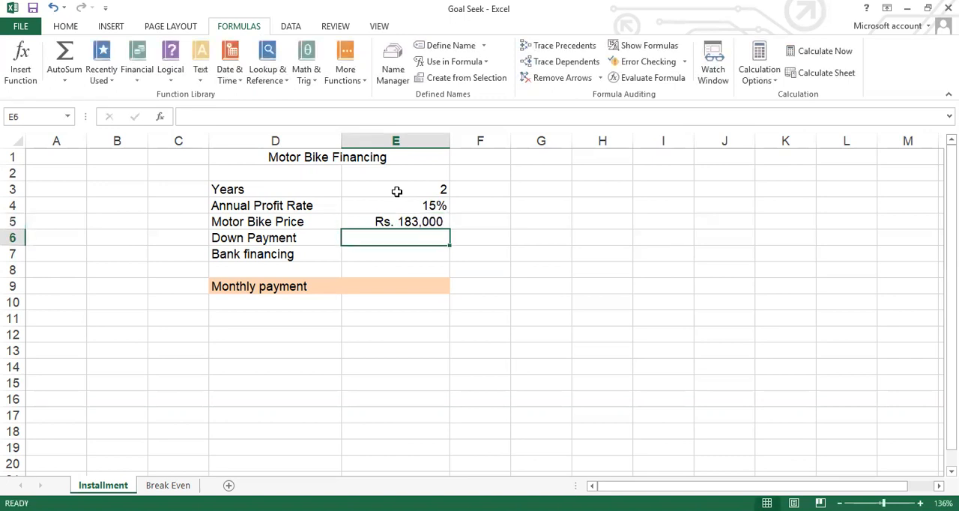
pyautogui.write('2')
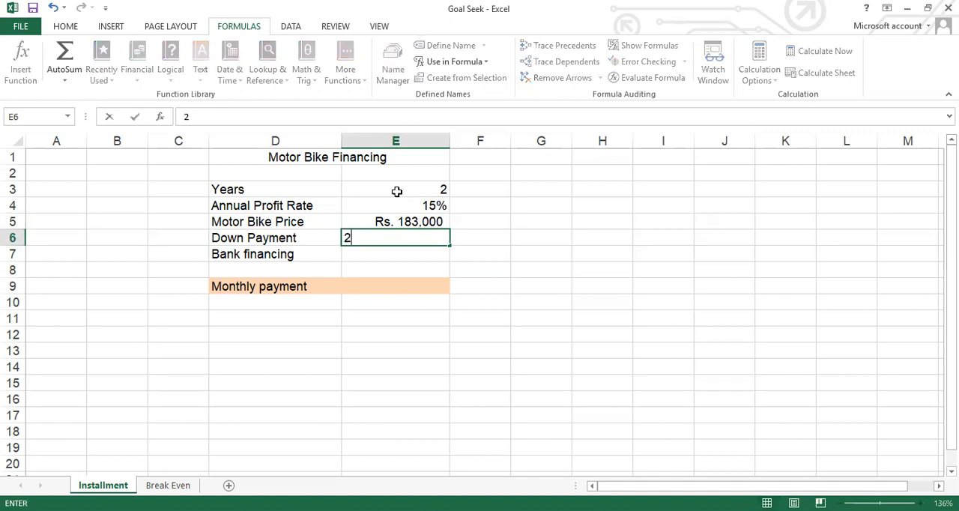
pyautogui.write('0000')
pyautogui.press('Return')
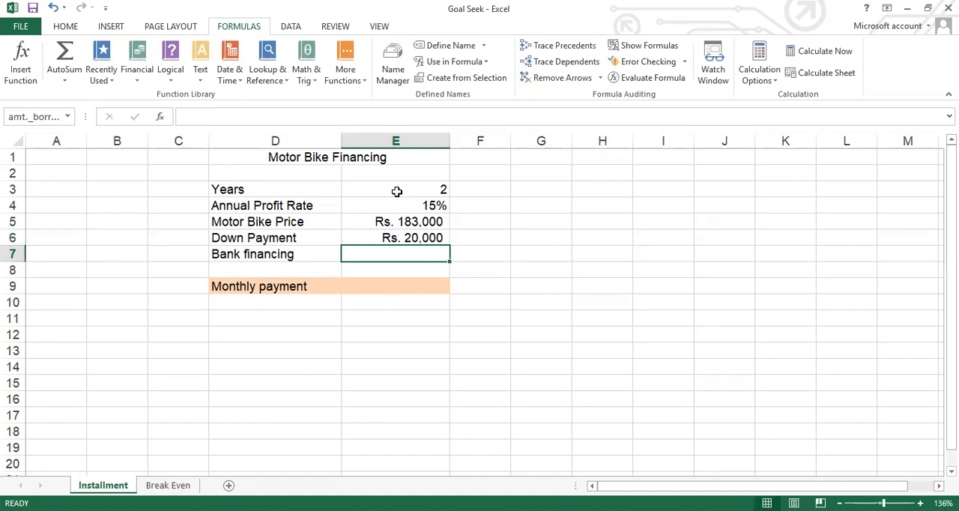
# - Calculate Bank financing in cell E7 as price minus down payment with the formula =E5-E6
pyautogui.write('=')
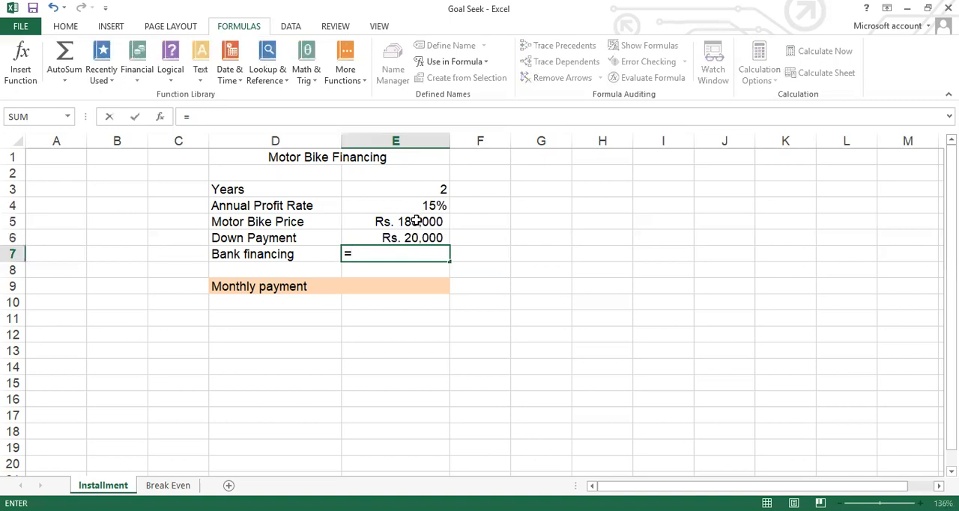
pyautogui.click(411, 225)
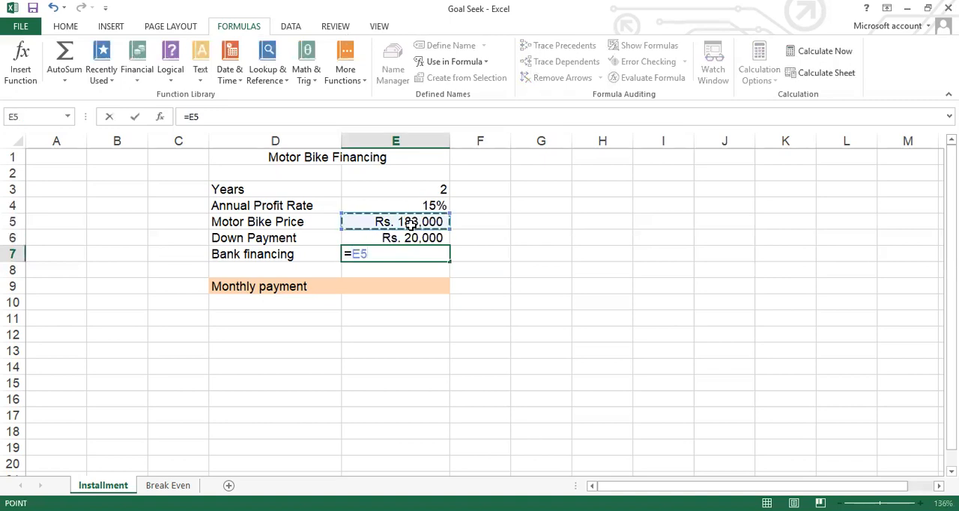
pyautogui.write('-')
pyautogui.click(411, 238)
pyautogui.press('Return')
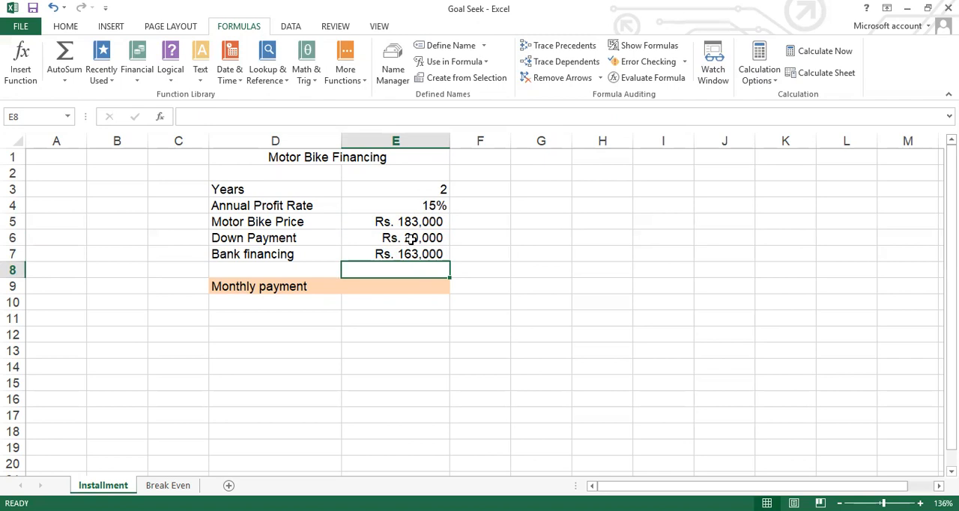
# - Define the workbook-scoped name Years for cell E3 on the Installment sheet
pyautogui.press('Up')
pyautogui.press('Up')
pyautogui.press('Up')
pyautogui.press('Up')
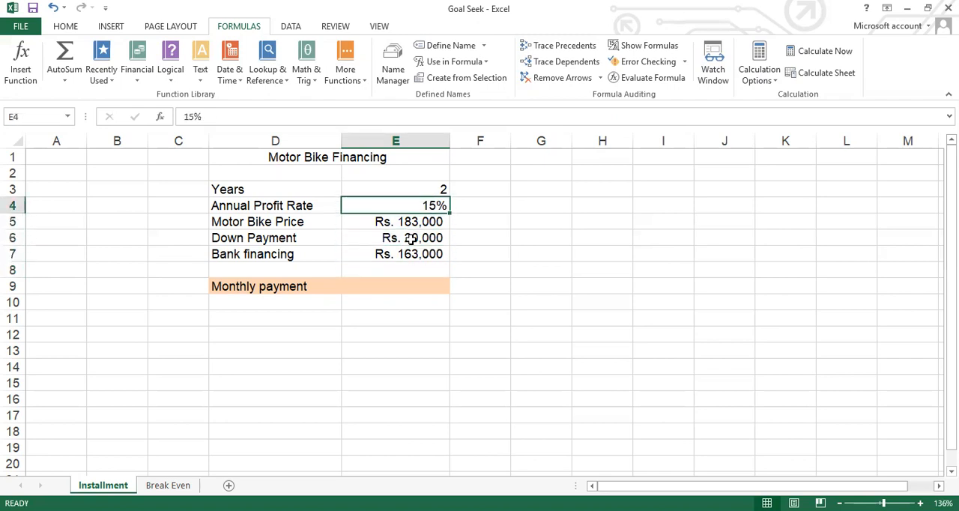
pyautogui.press('Up')
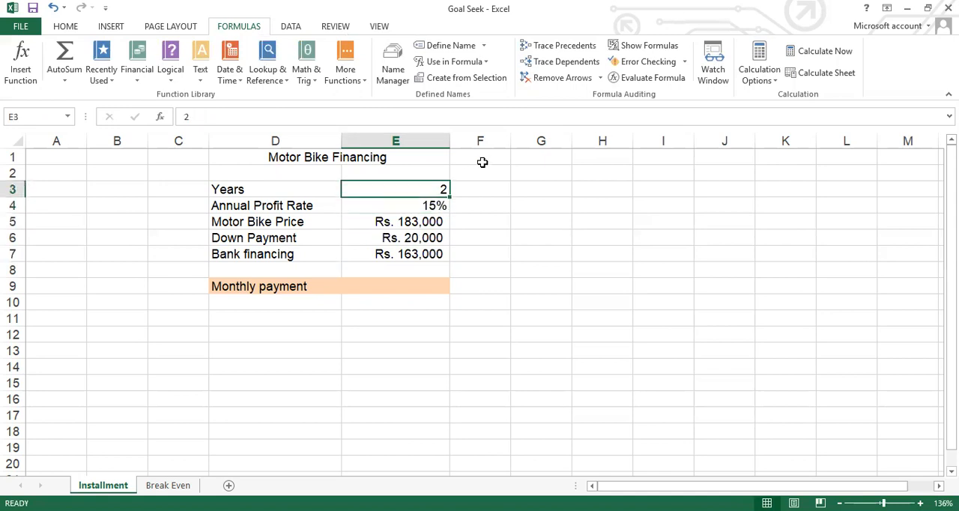
pyautogui.click(393, 73)
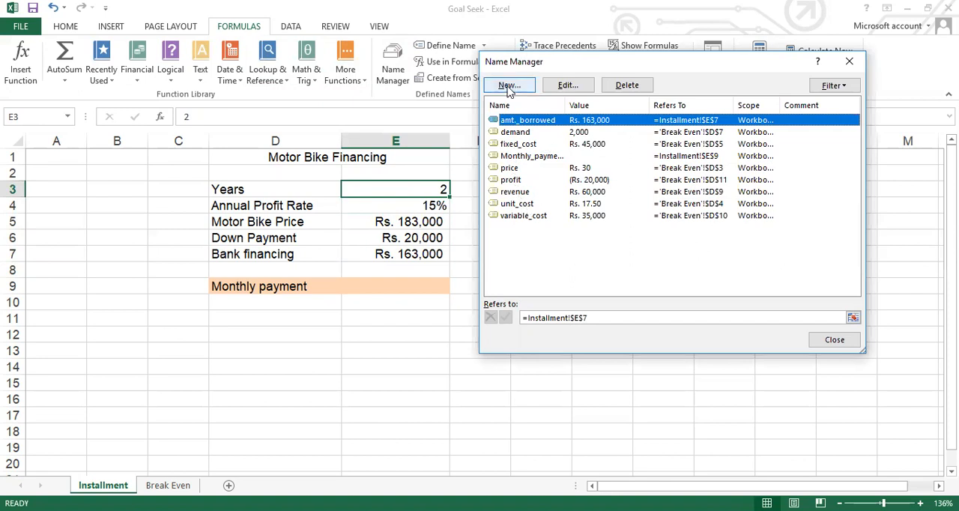
pyautogui.click(508, 85)
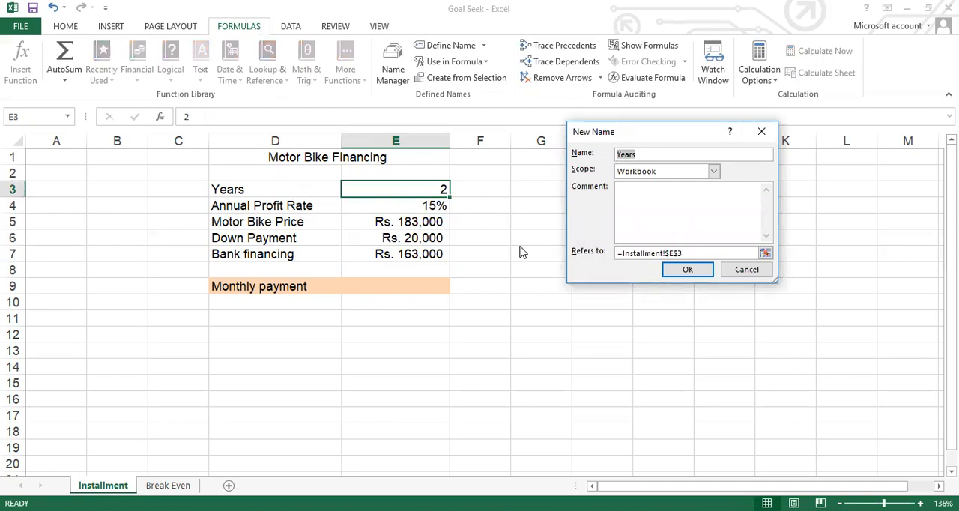
pyautogui.click(688, 272)
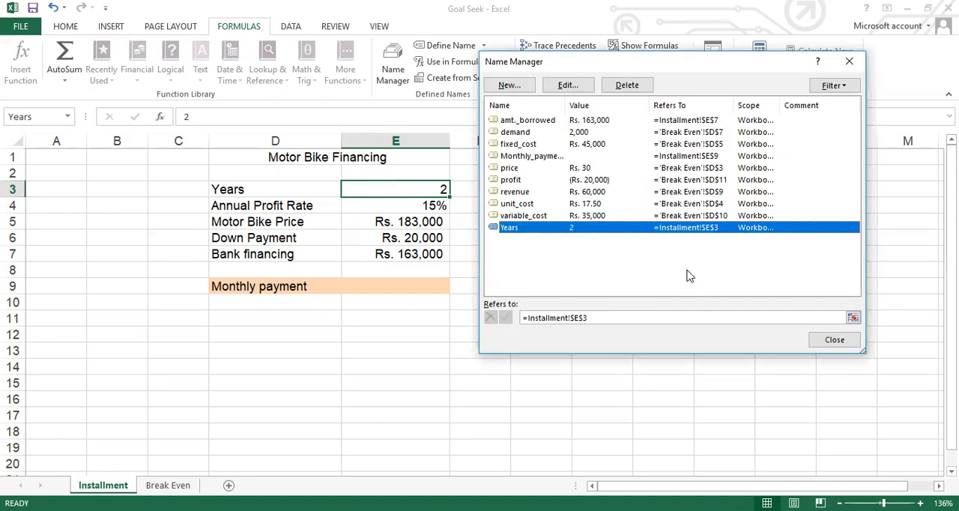
pyautogui.click(834, 341)
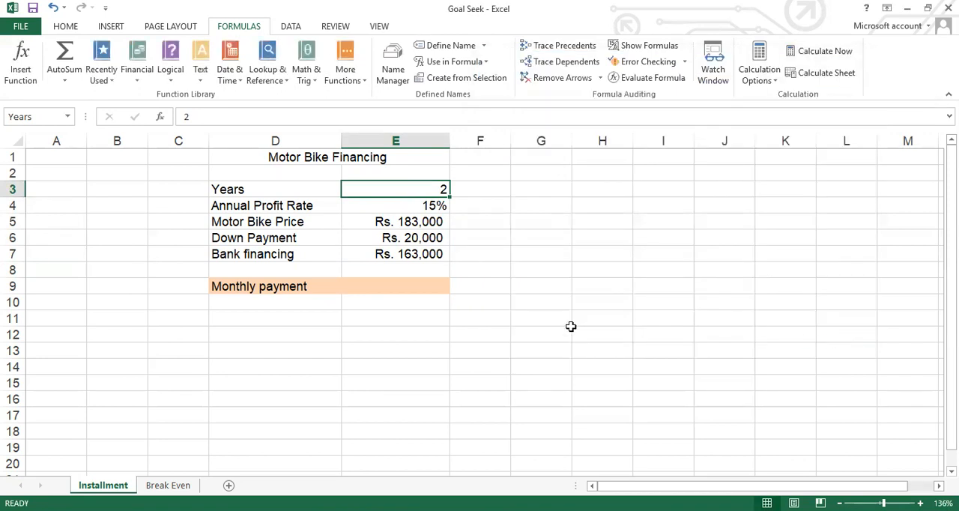
# - Define the workbook-scoped name Annual_Profit_Rate for cell E4 on the Installment sheet
pyautogui.click(403, 206)
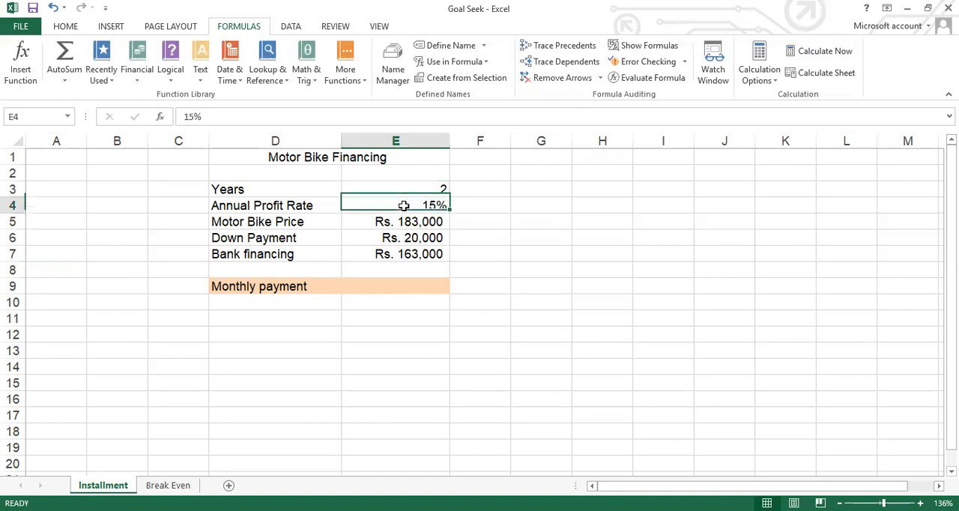
pyautogui.click(390, 73)
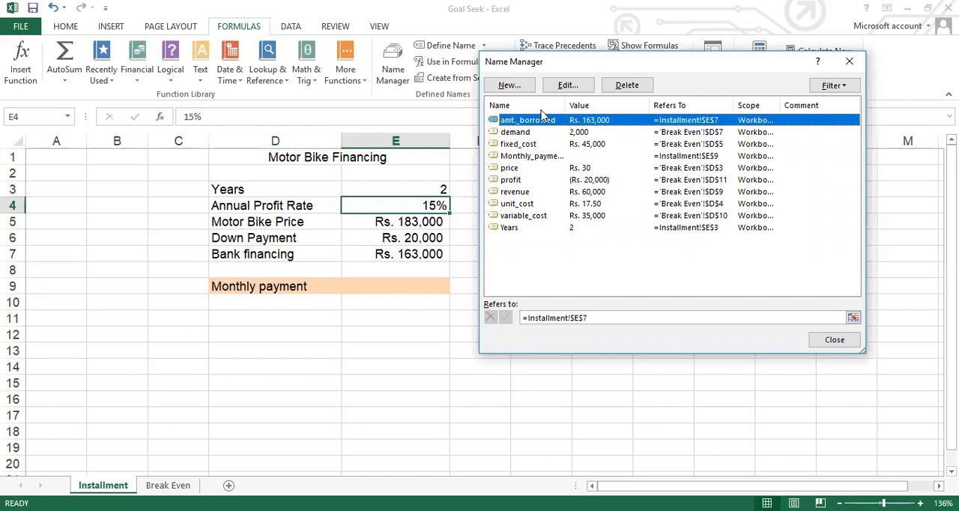
pyautogui.click(507, 87)
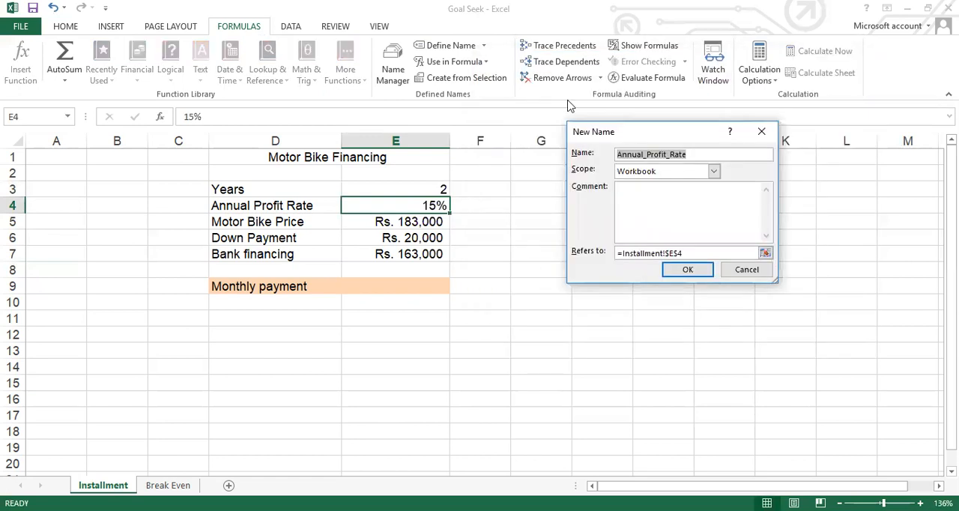
pyautogui.click(686, 271)
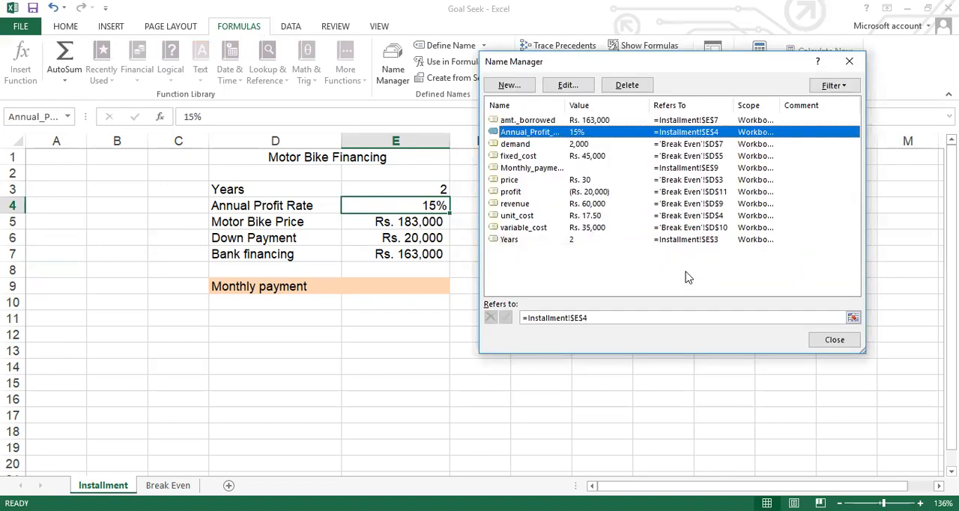
pyautogui.click(833, 341)
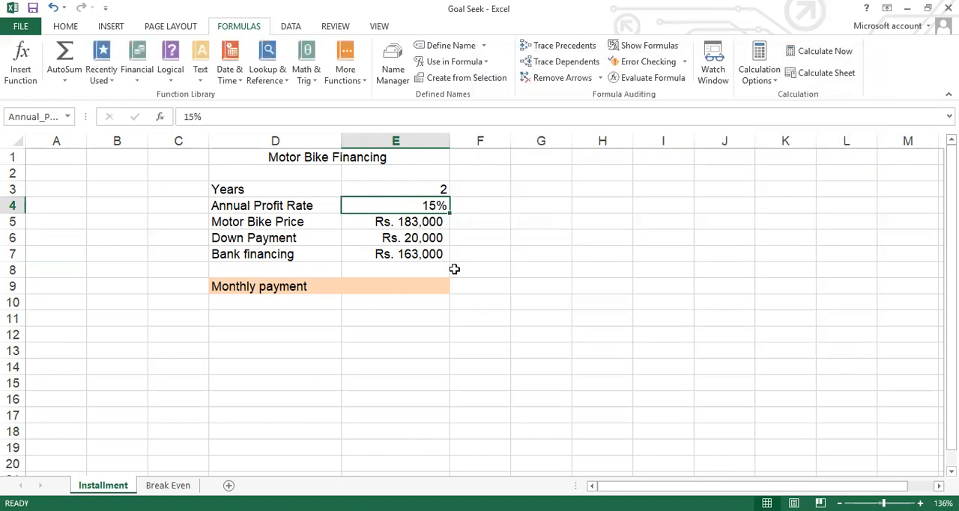
# - Check the defined names of the value cells from Years down to Bank financing
pyautogui.click(389, 190)
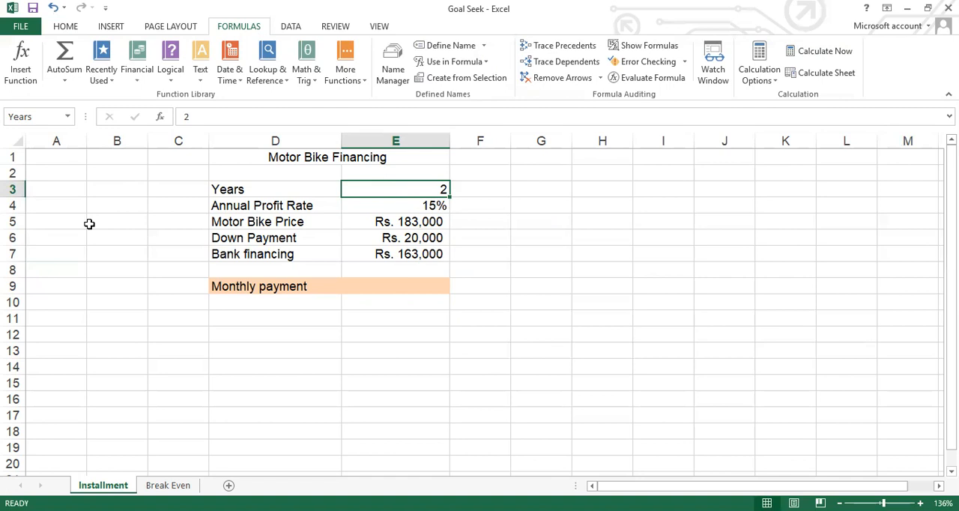
pyautogui.press('Down')
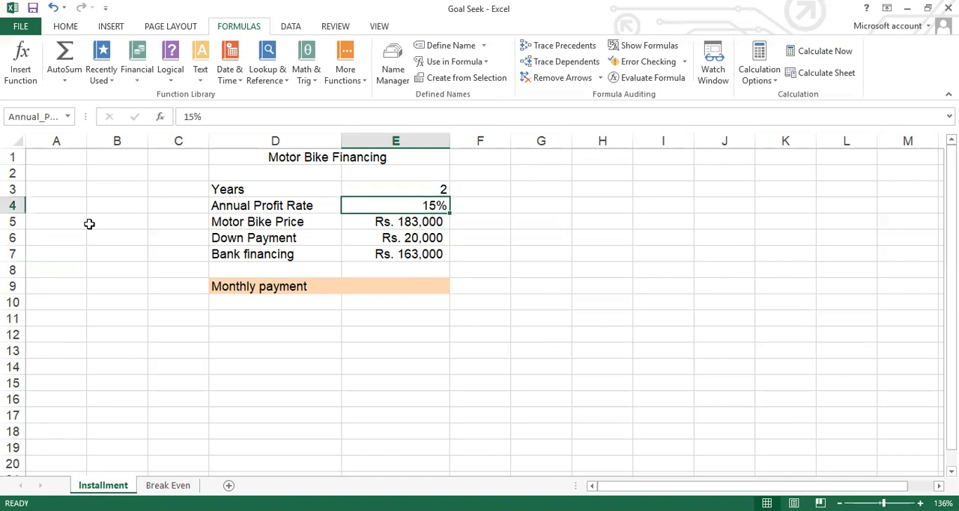
pyautogui.press('Down')
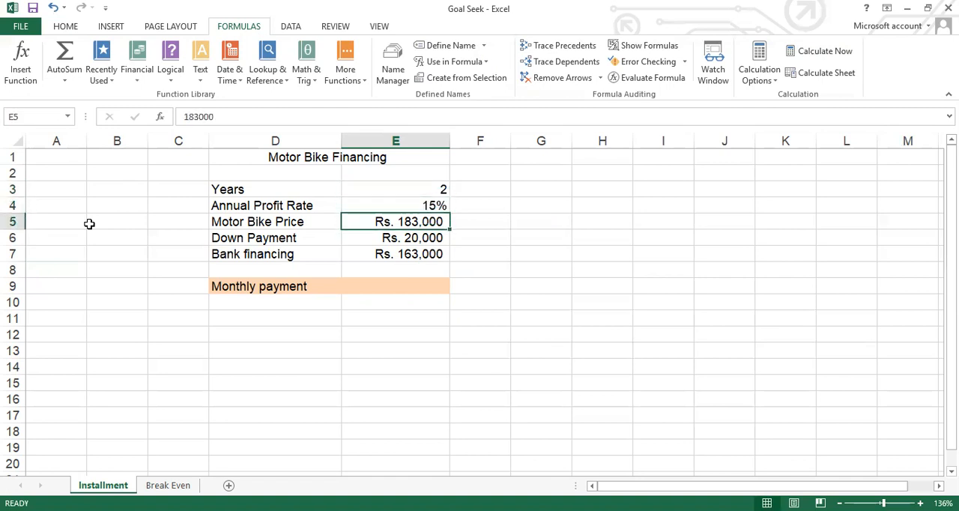
pyautogui.press('Down')
pyautogui.press('Down')
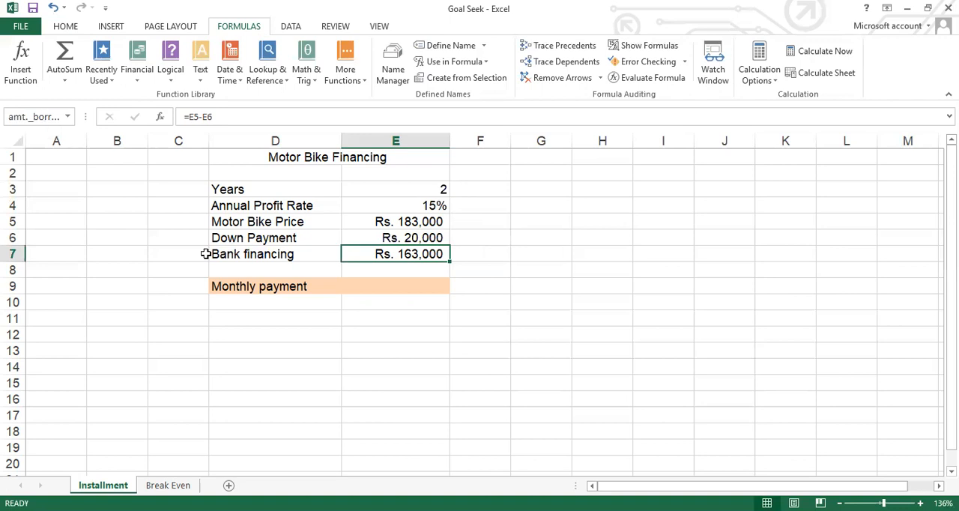
# - Start a negated PMT formula, =-PMT(, in the Monthly payment cell E9 and open its function arguments
pyautogui.click(414, 281)
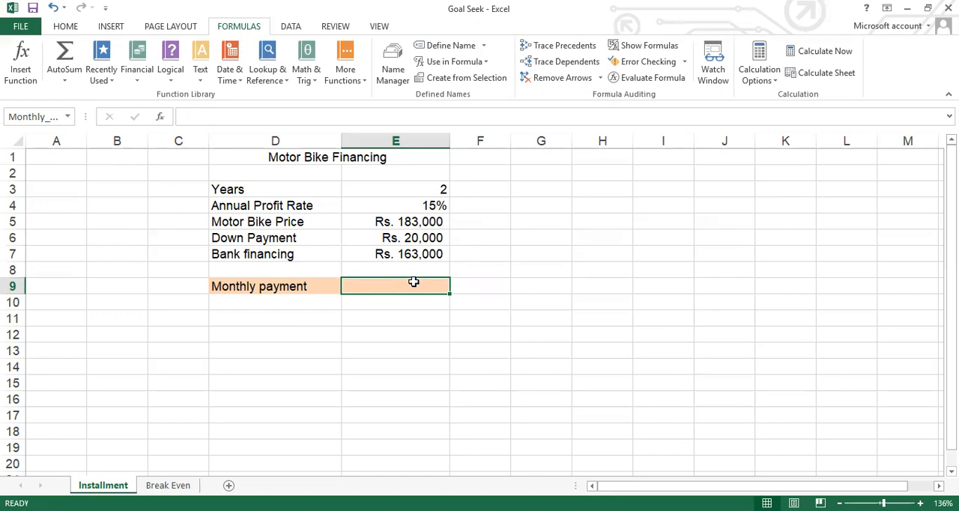
pyautogui.write('=-')
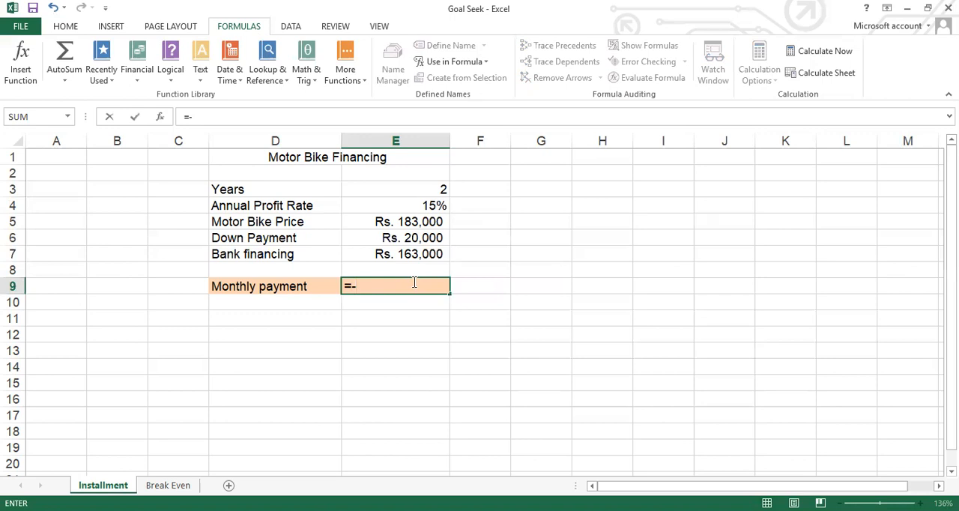
pyautogui.write('P')
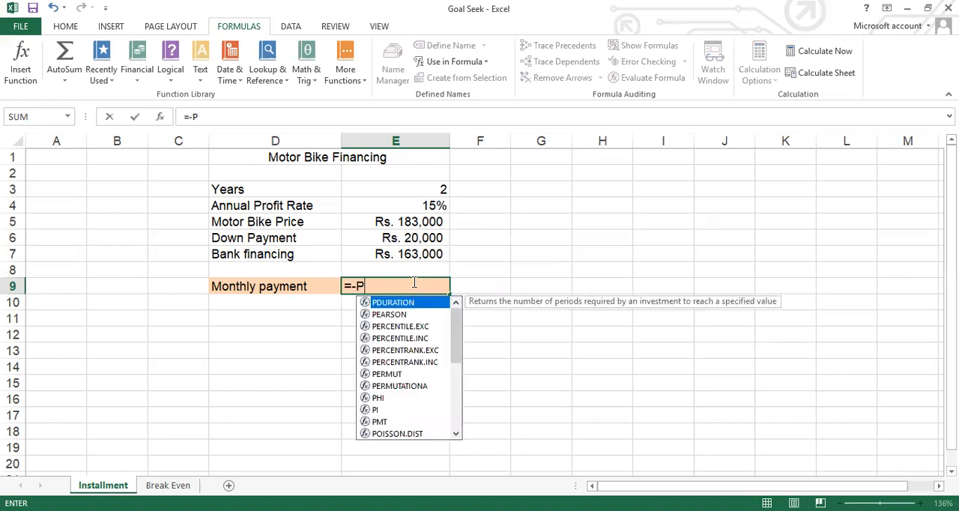
pyautogui.write('MT')
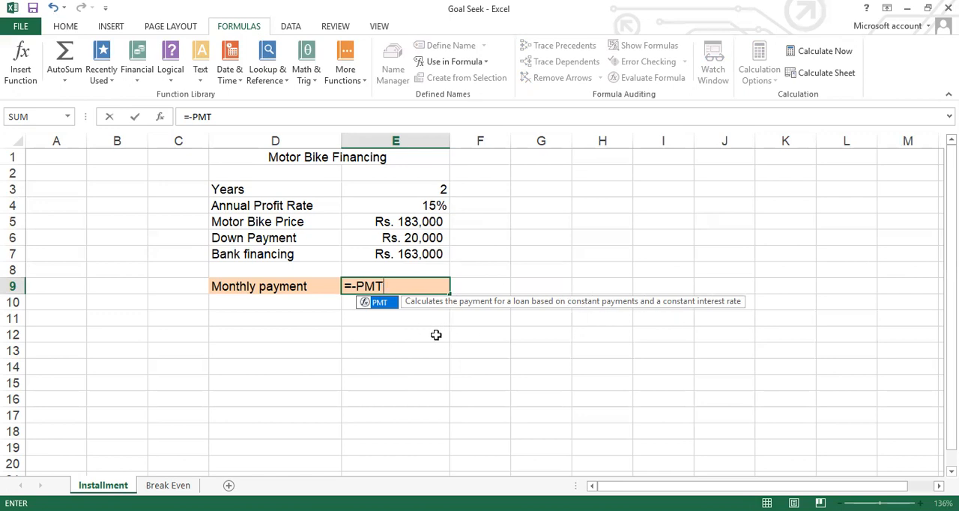
pyautogui.doubleClick(382, 302)
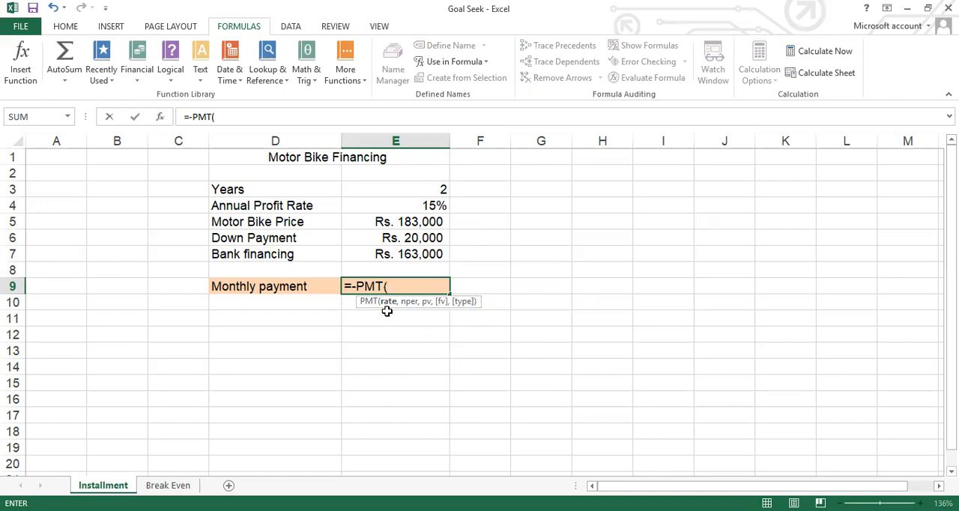
pyautogui.click(160, 120)
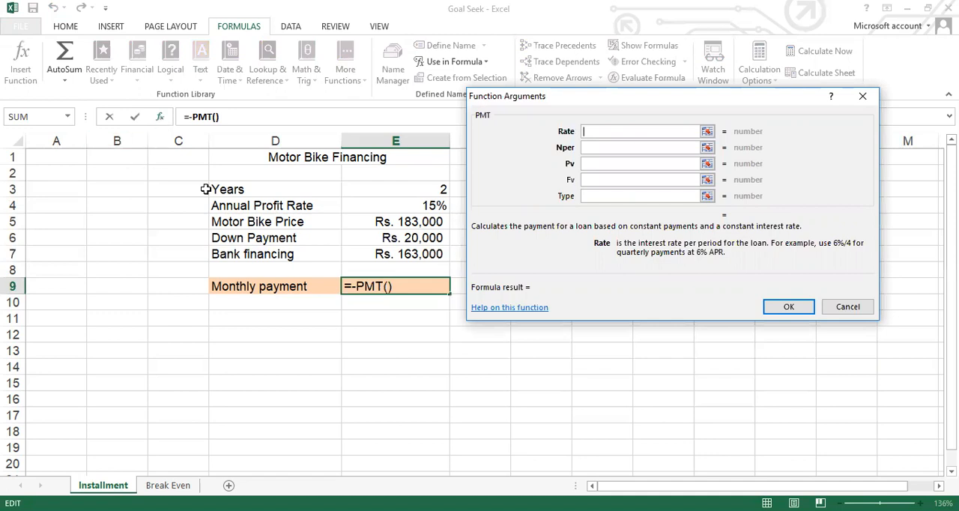
# - Set the PMT function's Rate argument to Annual_Profit_Rate/12
pyautogui.click(402, 209)
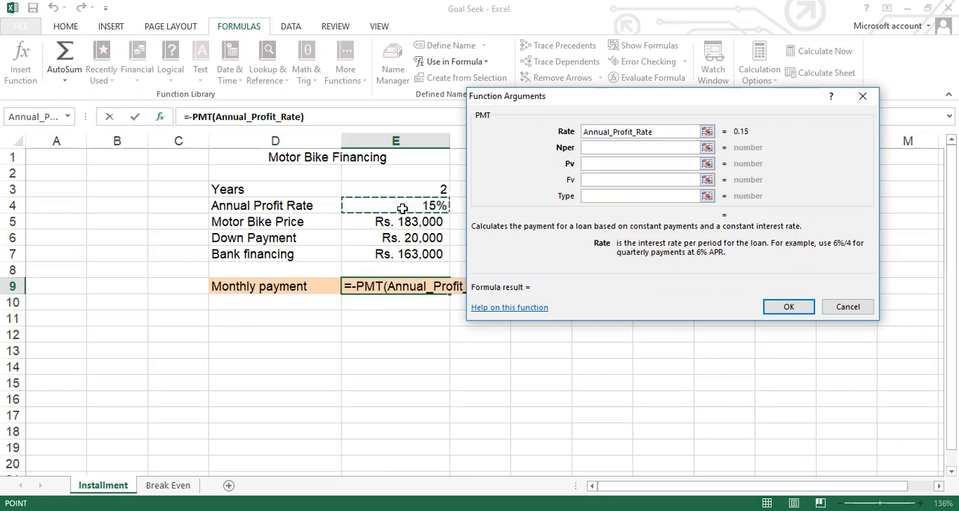
pyautogui.write('/12')
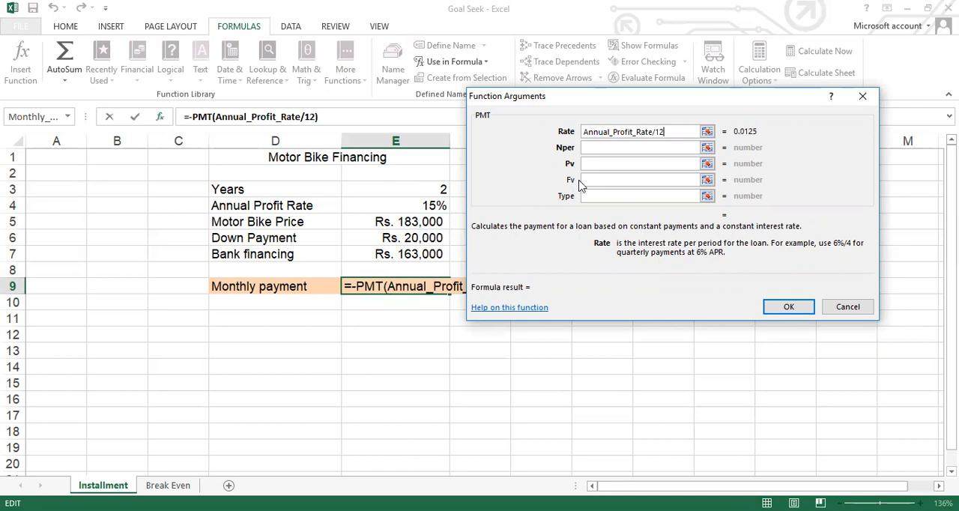
# - Set the PMT function's Nper argument to Years*12 and Pv to amt._borrowed from cell E7, completing the Monthly payment formula
pyautogui.click(596, 147)
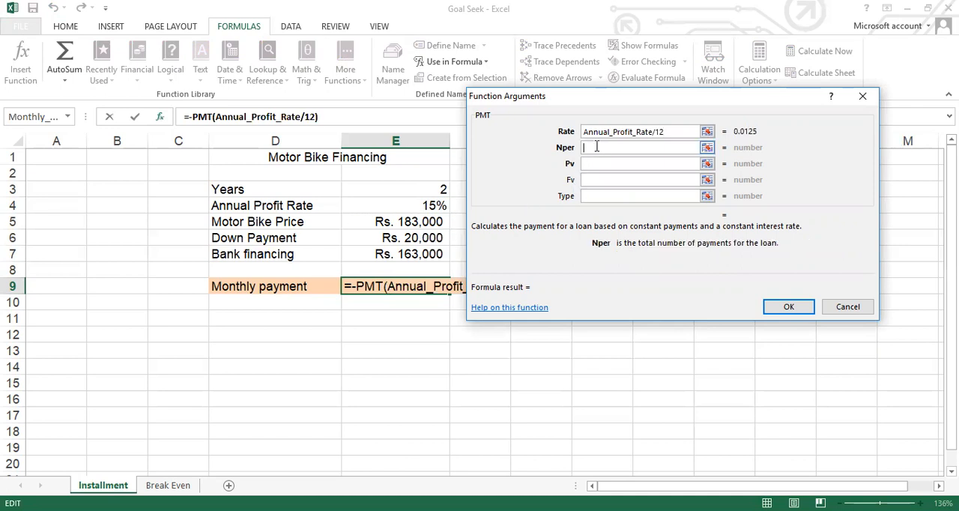
pyautogui.click(423, 188)
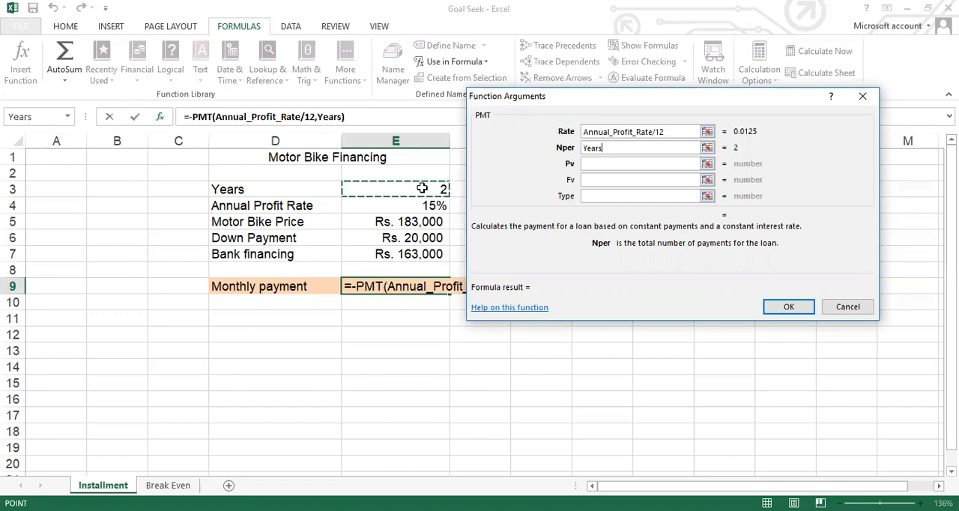
pyautogui.write('*')
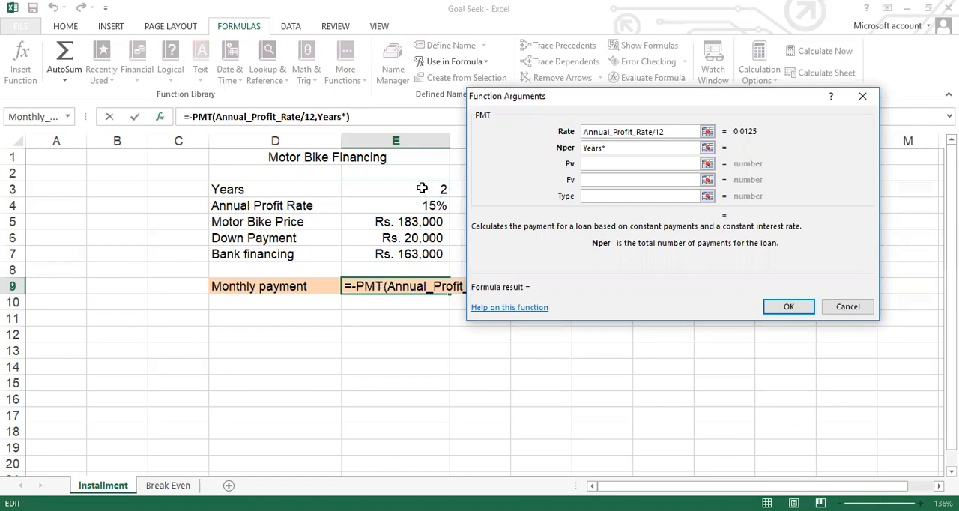
pyautogui.write('12')
pyautogui.click(590, 163)
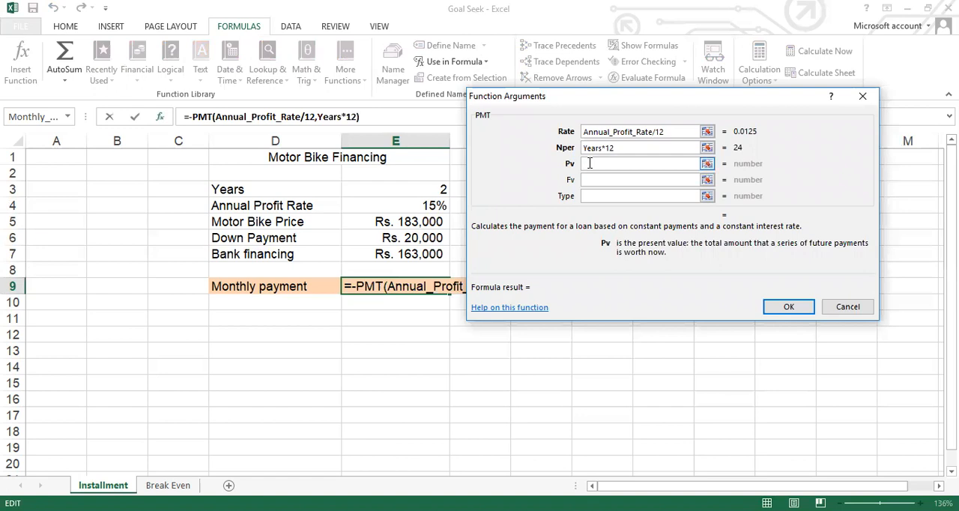
pyautogui.click(400, 257)
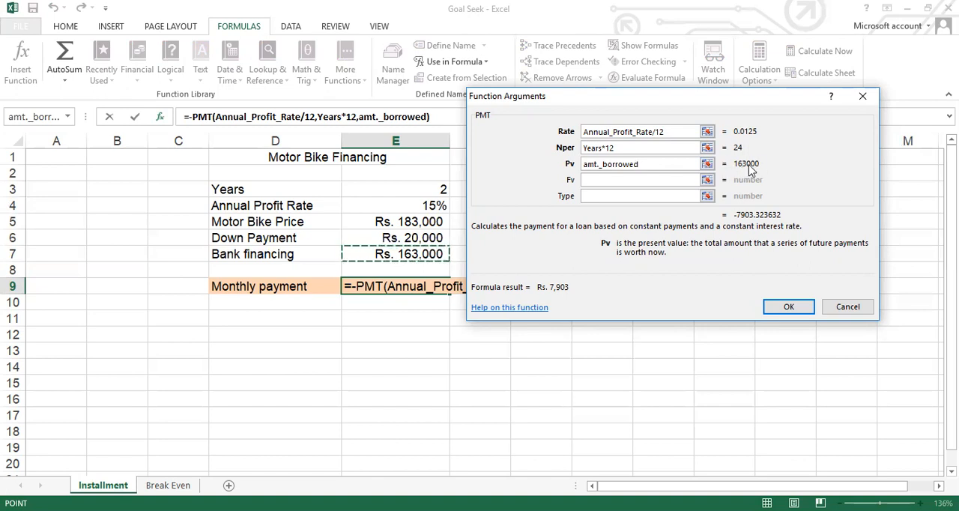
pyautogui.click(789, 308)
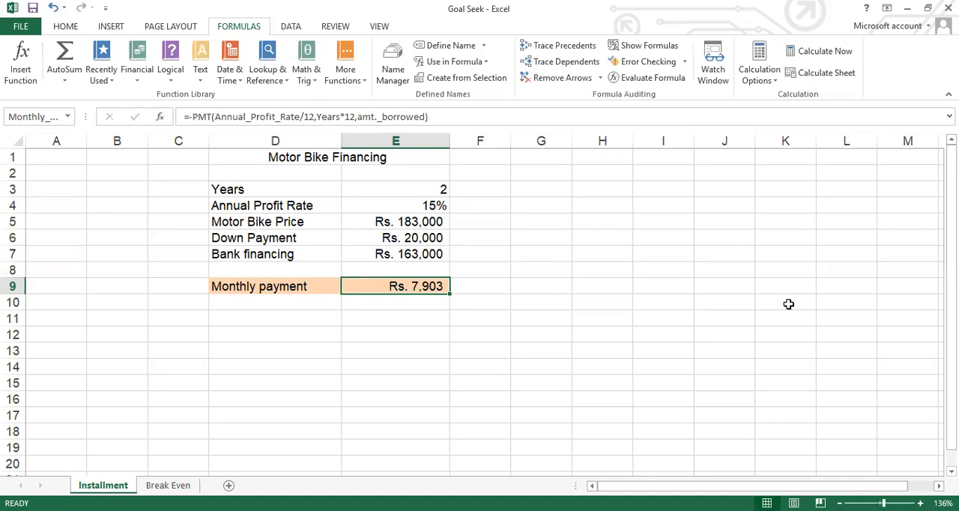
# - Start a Goal Seek on the Monthly payment cell $E$9 with a target value of 6000
pyautogui.click(292, 29)
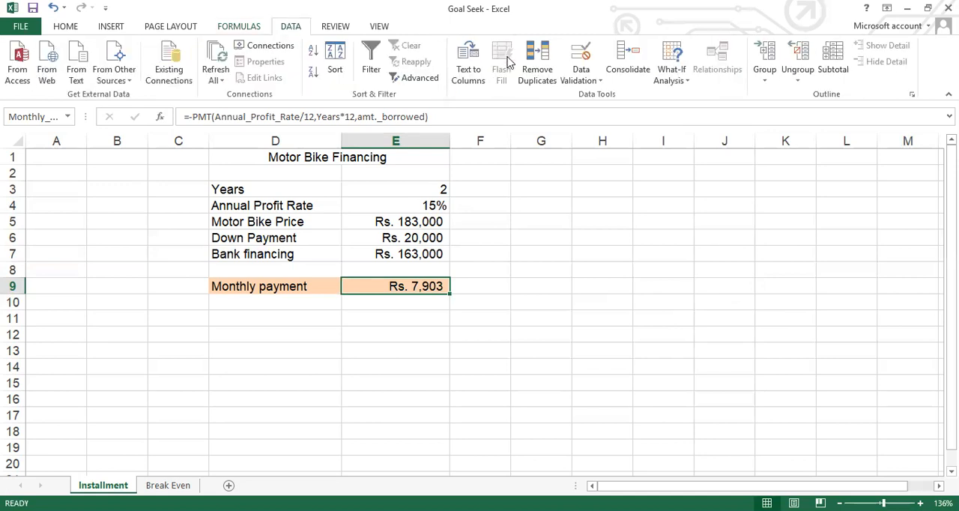
pyautogui.click(687, 80)
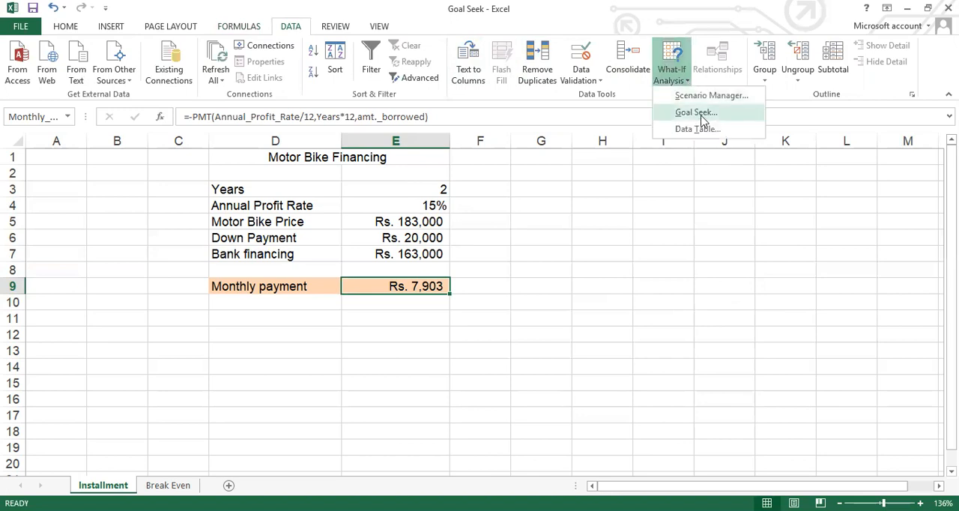
pyautogui.click(696, 113)
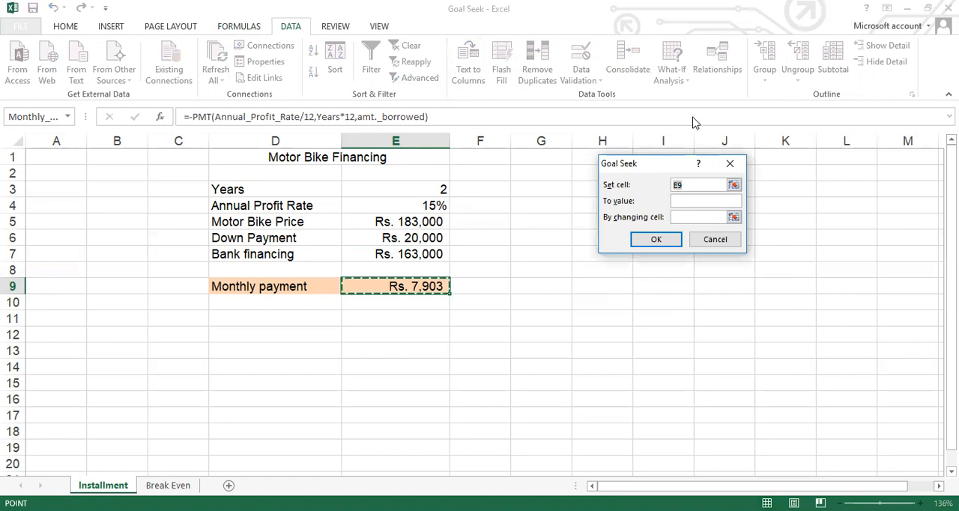
pyautogui.press('F4')
pyautogui.click(680, 202)
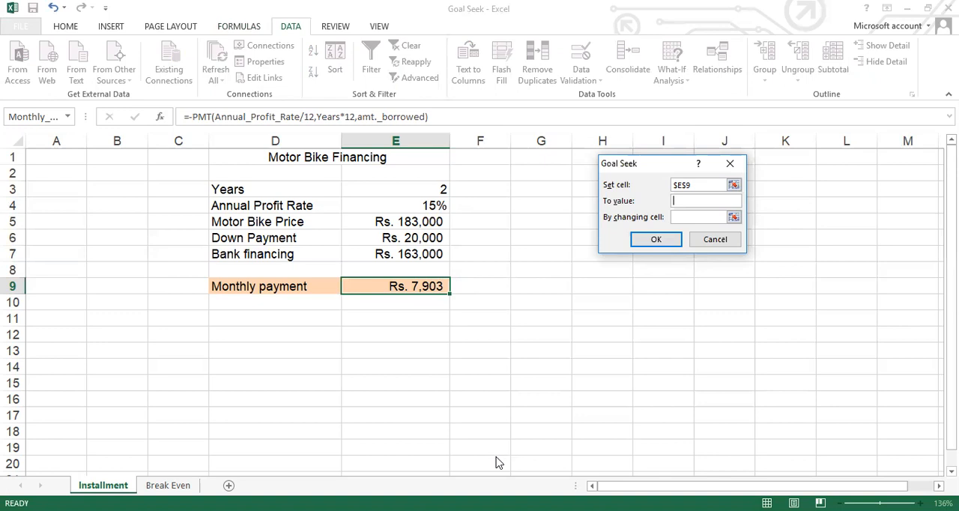
pyautogui.write('6000')
# - Use the Down Payment cell $E$6 as the Goal Seek changing cell, run the search and accept the solution
pyautogui.click(733, 217)
pyautogui.click(731, 219)
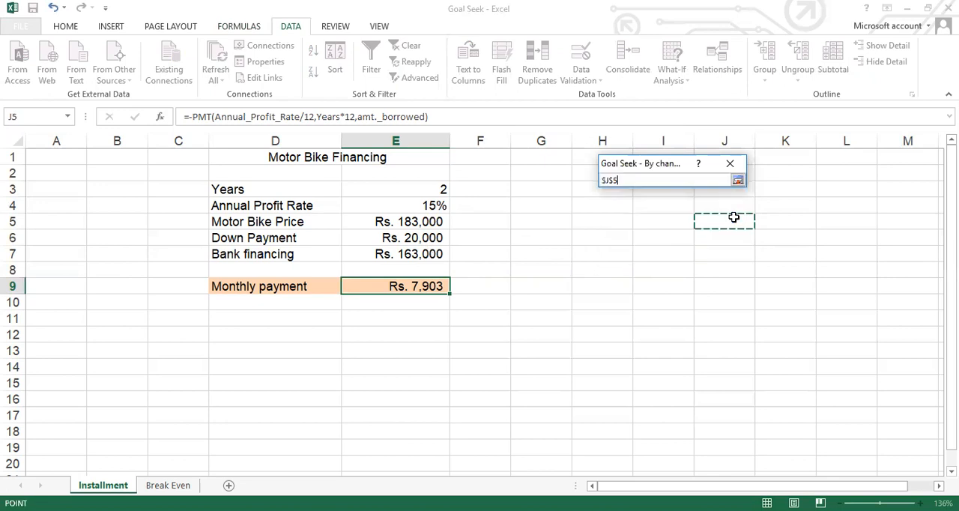
pyautogui.click(404, 237)
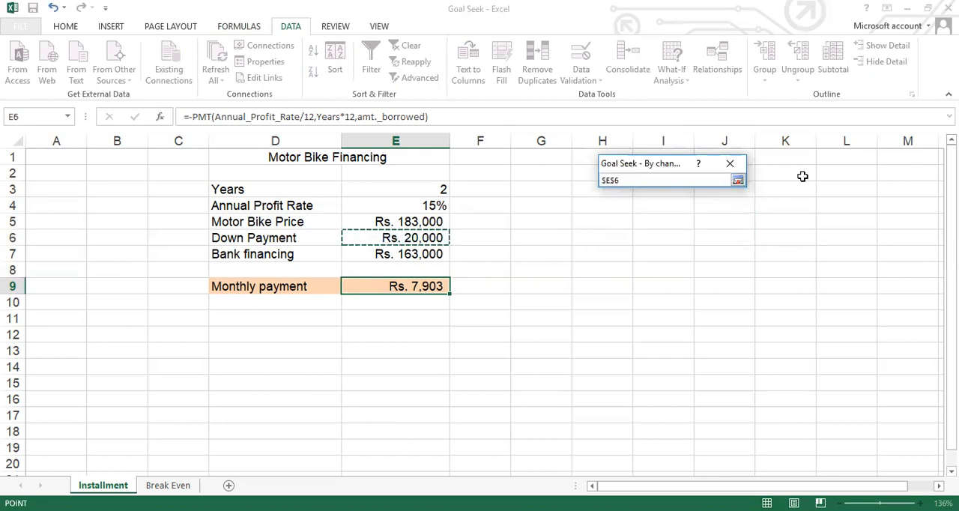
pyautogui.click(737, 182)
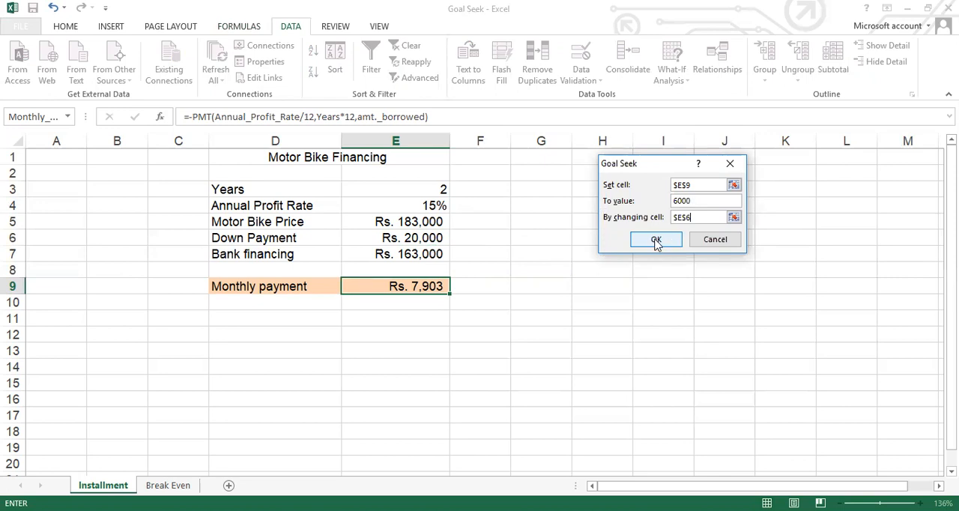
pyautogui.click(655, 239)
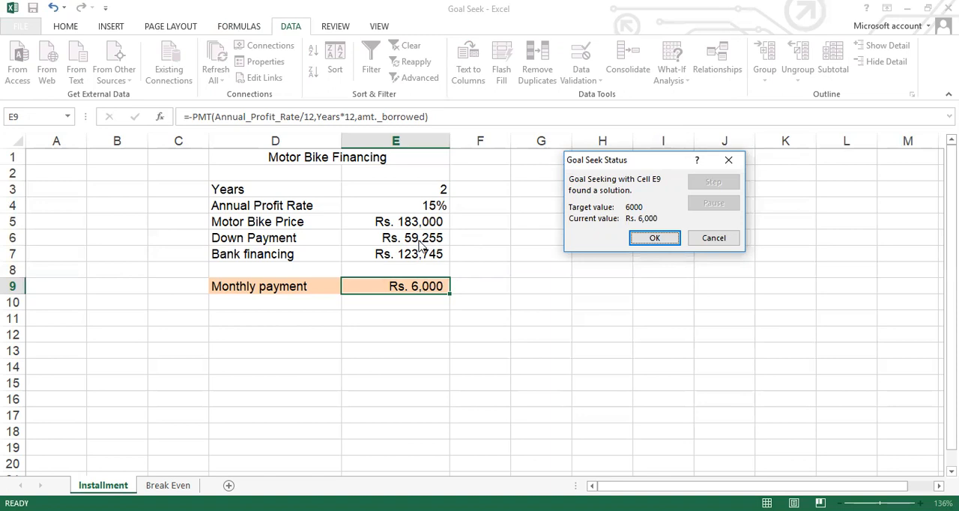
pyautogui.click(656, 240)
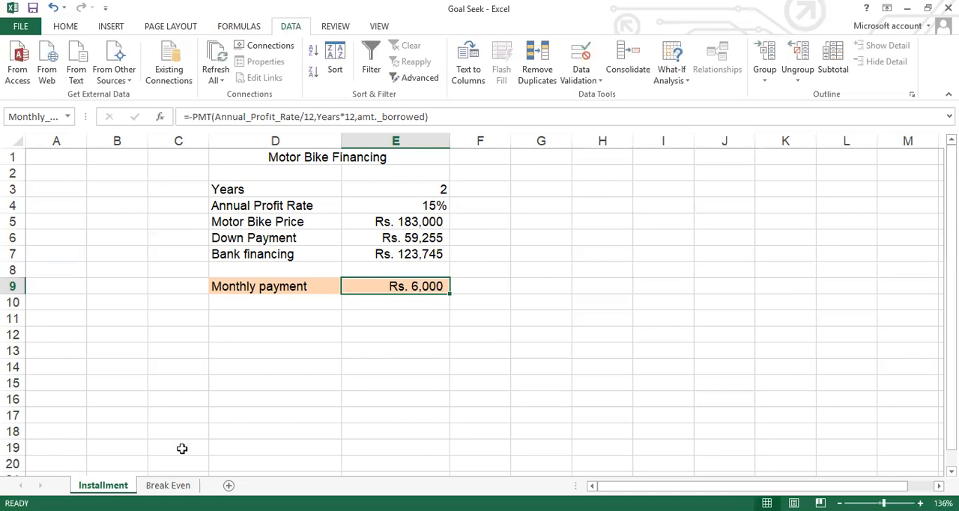
# - Examine the cell names, values and formulas in column D of the Break Even sheet, from Price per unit to Net Income
pyautogui.click(172, 485)
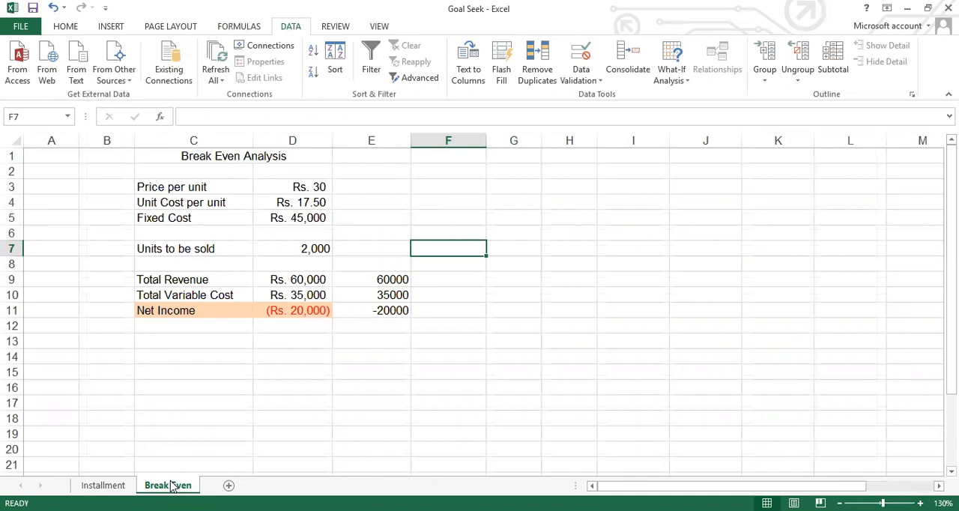
pyautogui.press('Up')
pyautogui.press('Up')
pyautogui.press('Up')
pyautogui.press('Up')
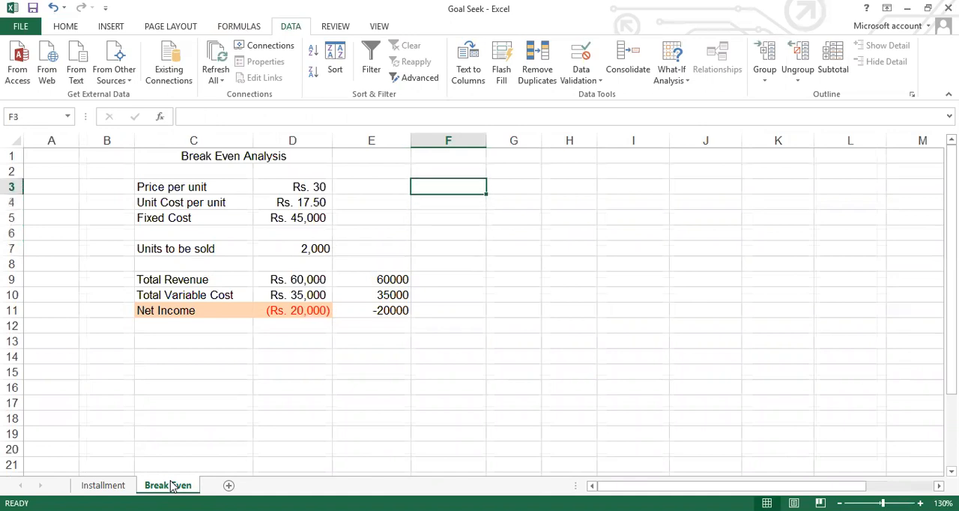
pyautogui.press('Left')
pyautogui.press('Left')
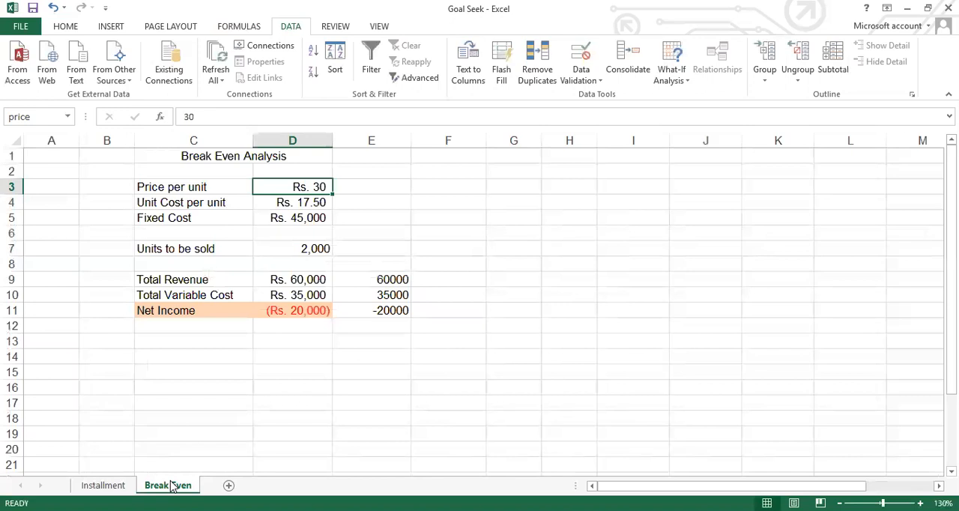
pyautogui.press('Down')
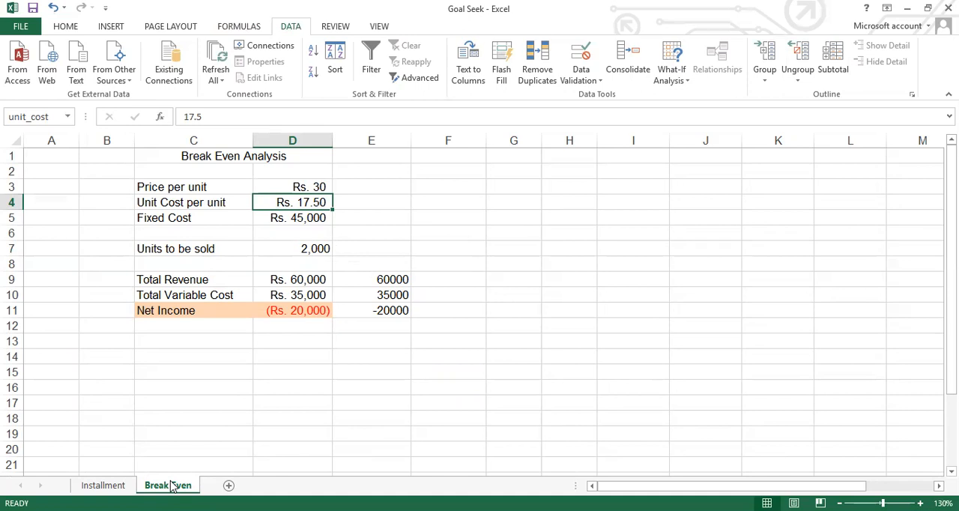
pyautogui.press('Down')
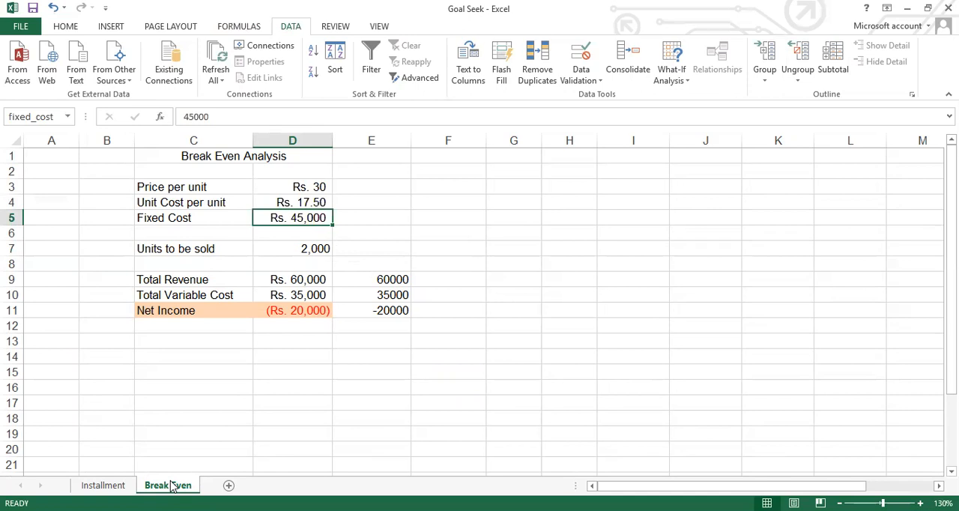
pyautogui.press('Down')
pyautogui.press('Down')
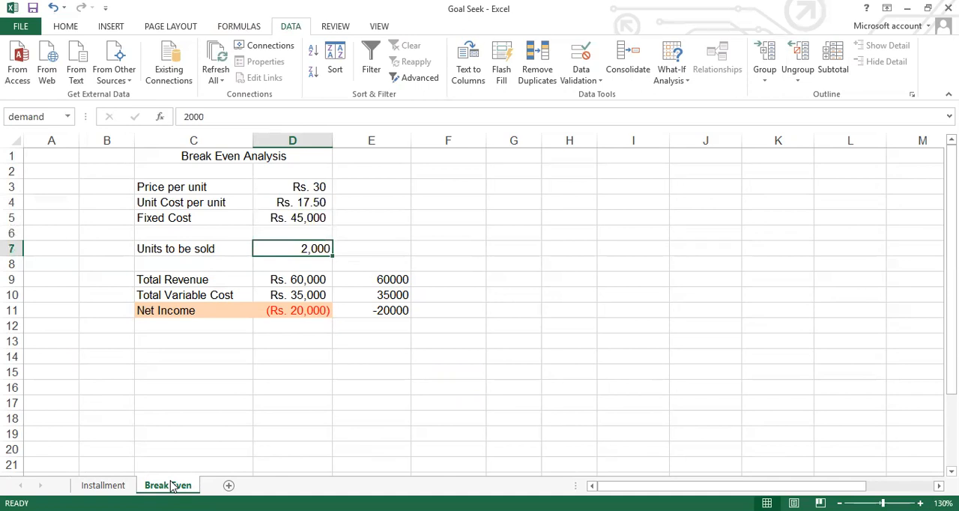
pyautogui.press('Down')
pyautogui.press('Down')
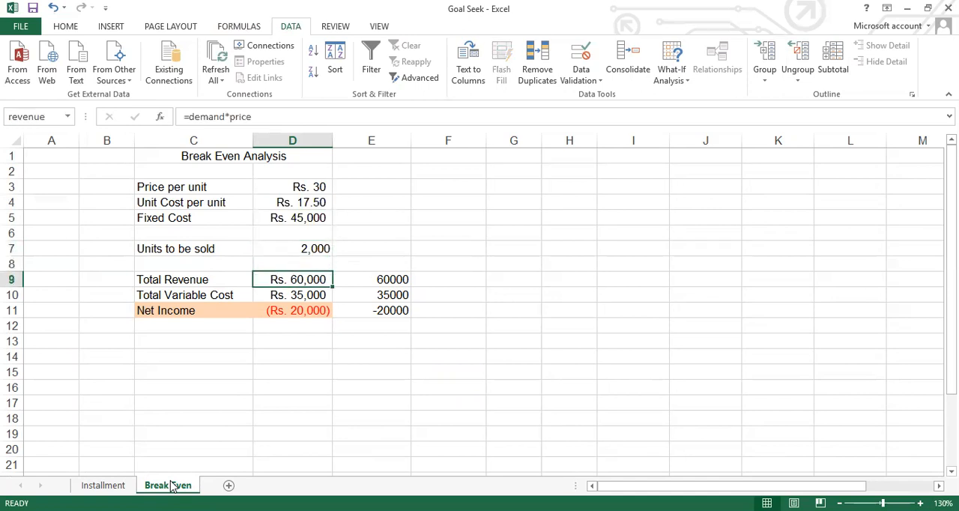
pyautogui.press('Down')
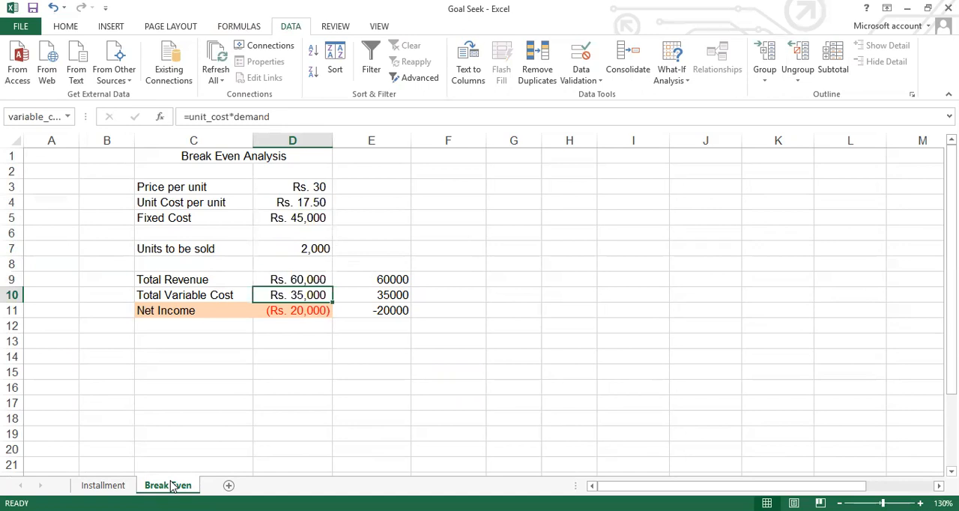
pyautogui.press('Down')
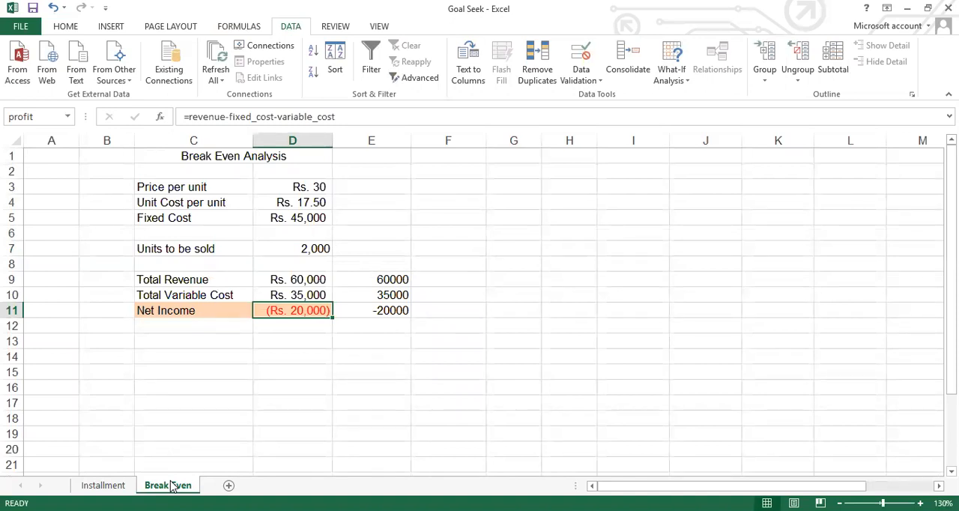
# - Go back through the Break Even inputs from Price per unit to Units to be sold, ending at the Net Income formula
pyautogui.press('Up')
pyautogui.press('Up')
pyautogui.press('Right')
pyautogui.press('Left')
pyautogui.press('Up')
pyautogui.press('Up')
pyautogui.press('Up')
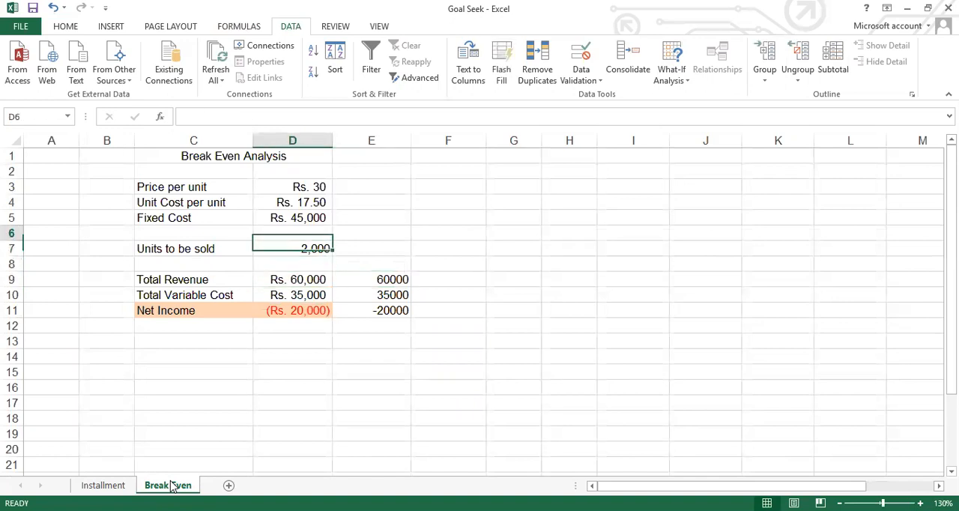
pyautogui.press('Up')
pyautogui.press('Up')
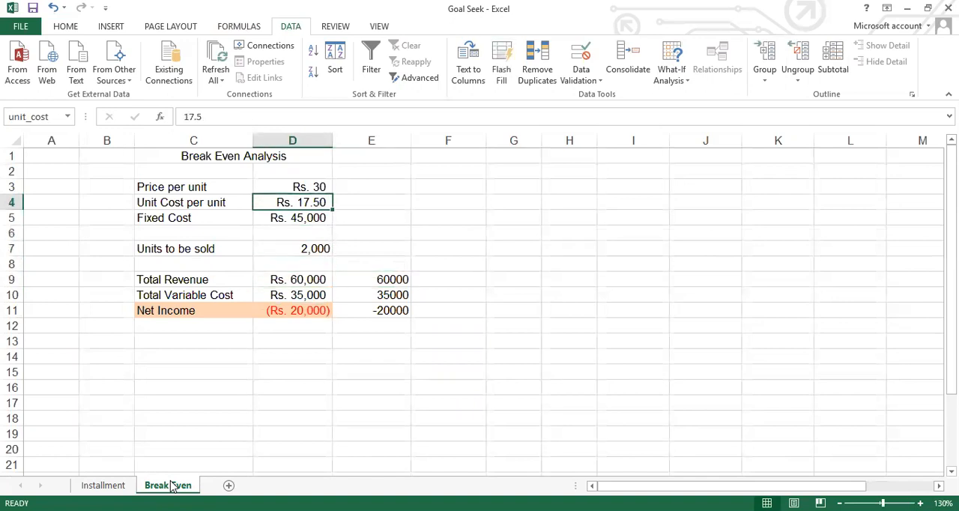
pyautogui.press('Up')
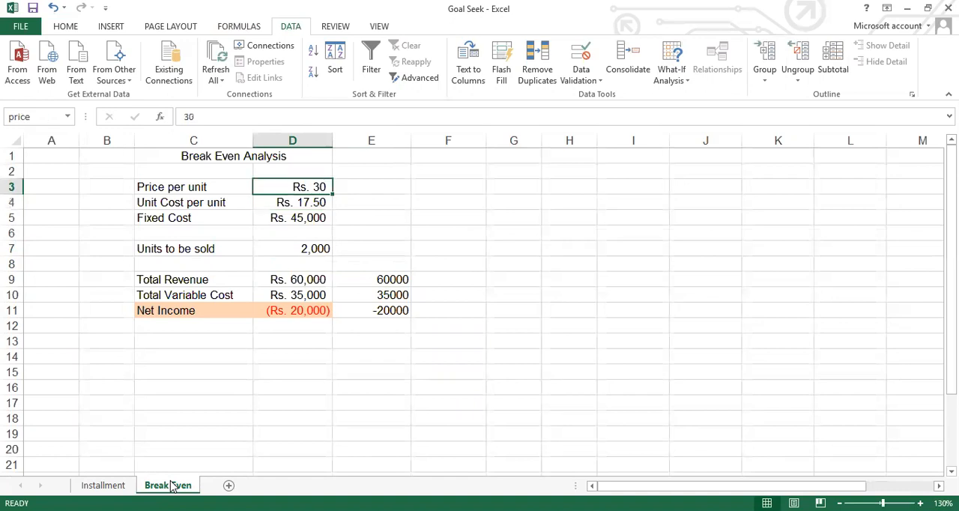
pyautogui.press('Down')
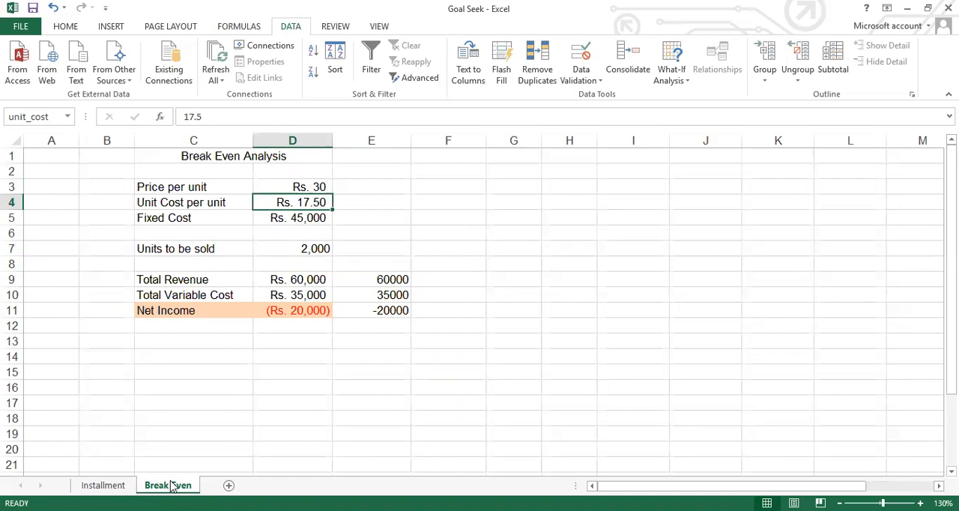
pyautogui.press('Down')
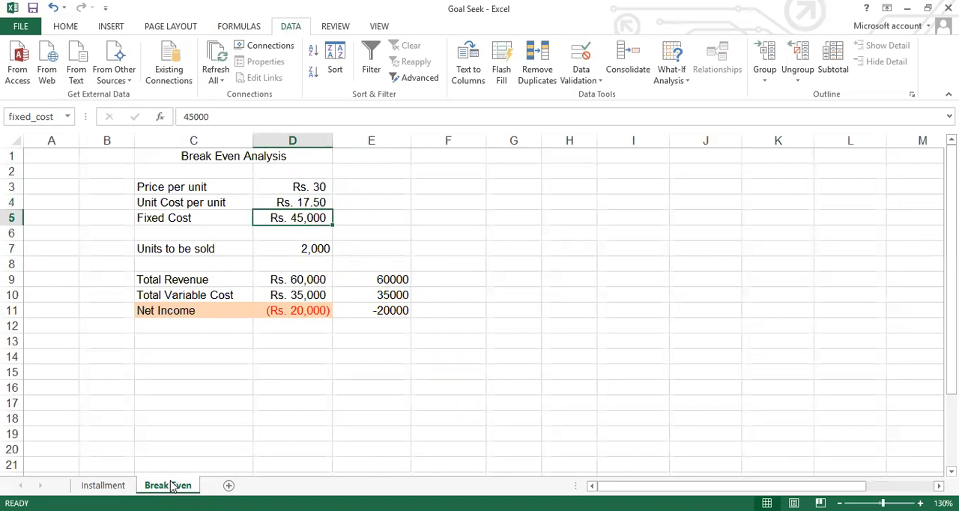
pyautogui.press('Down')
pyautogui.press('Down')
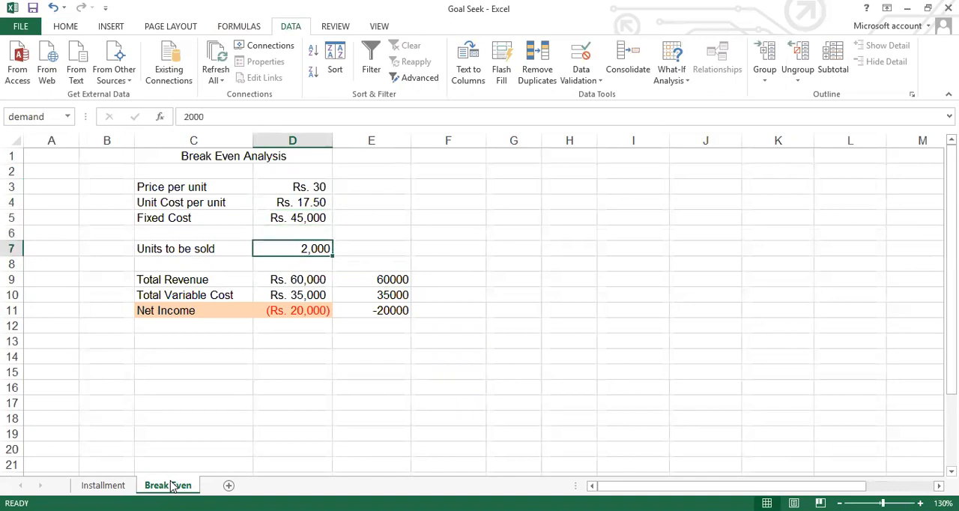
pyautogui.press('Down')
pyautogui.press('Down')
pyautogui.press('Down')
pyautogui.press('Down')
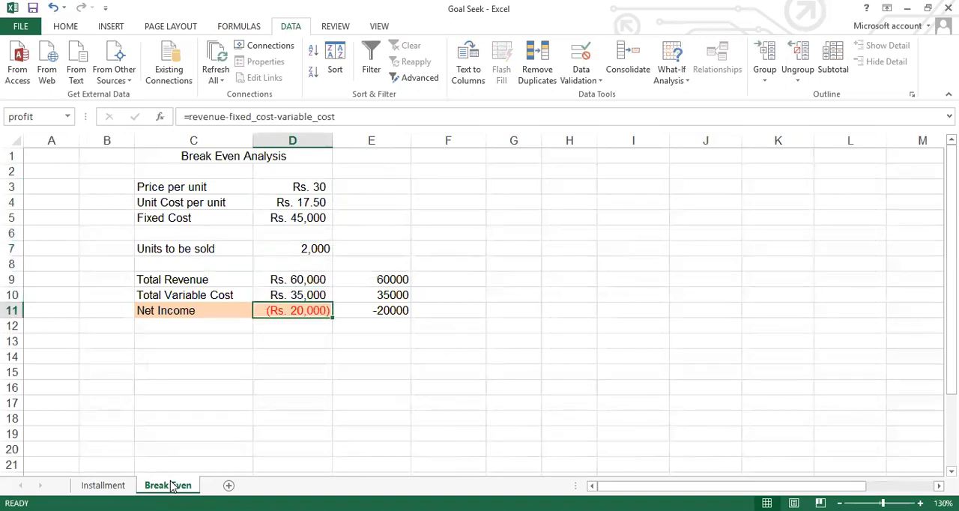
# - Compare the Total Revenue formula with its plain-number version in E9, and inspect the plain-number formulas in E10 and E11
pyautogui.press('Up')
pyautogui.press('Up')
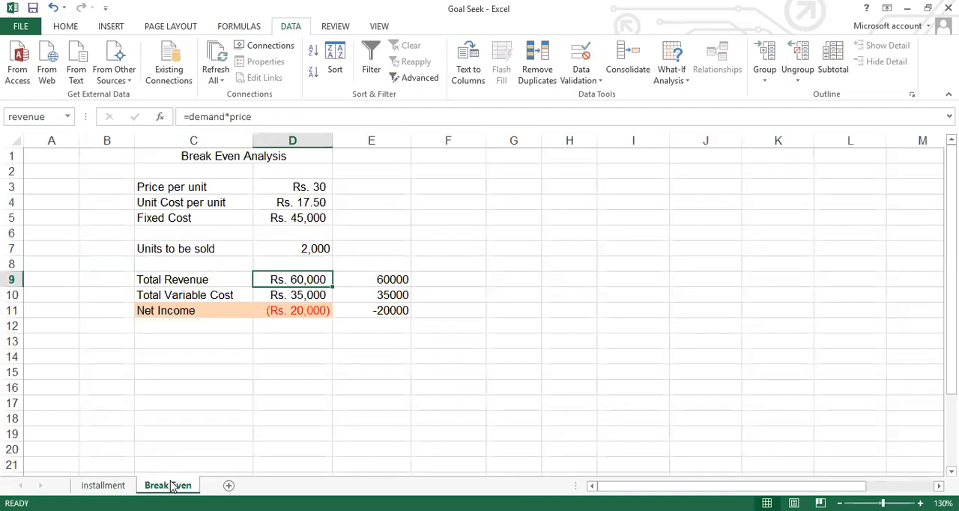
pyautogui.press('Right')
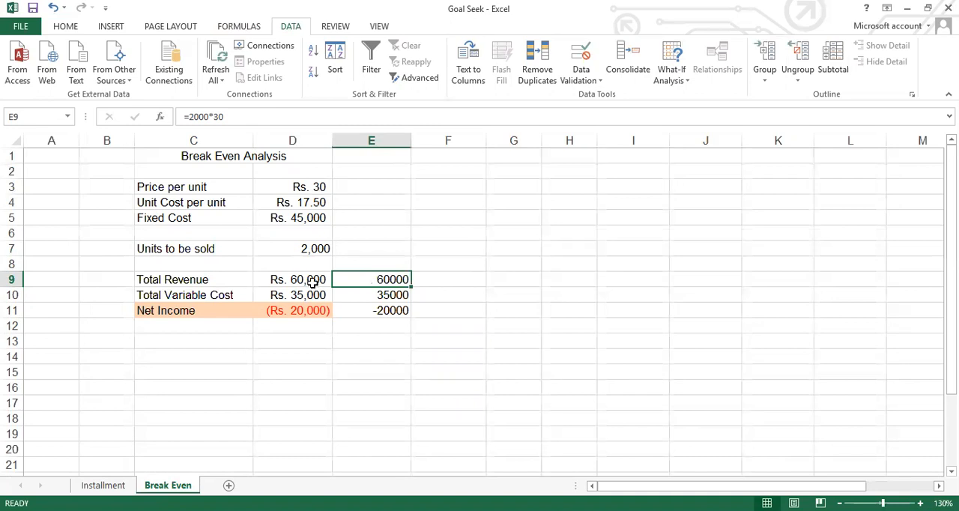
pyautogui.press('Down')
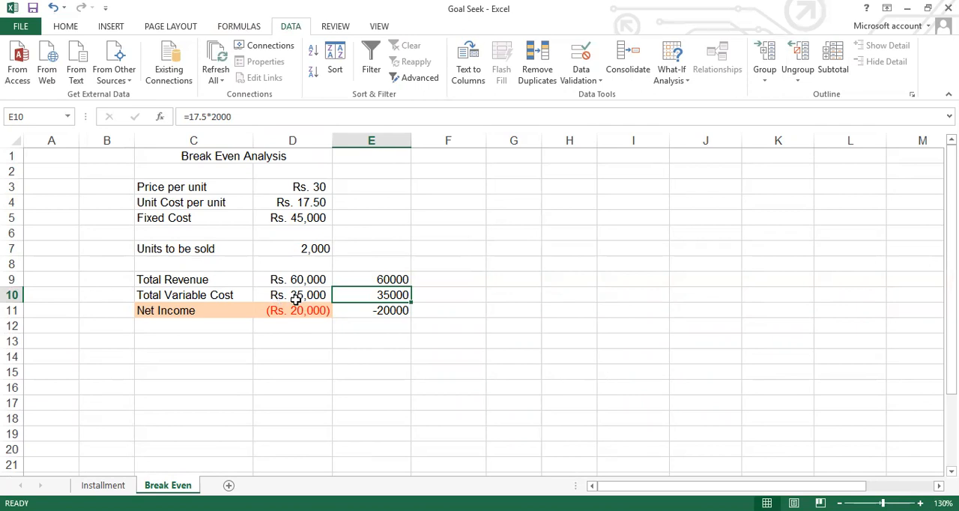
pyautogui.click(377, 311)
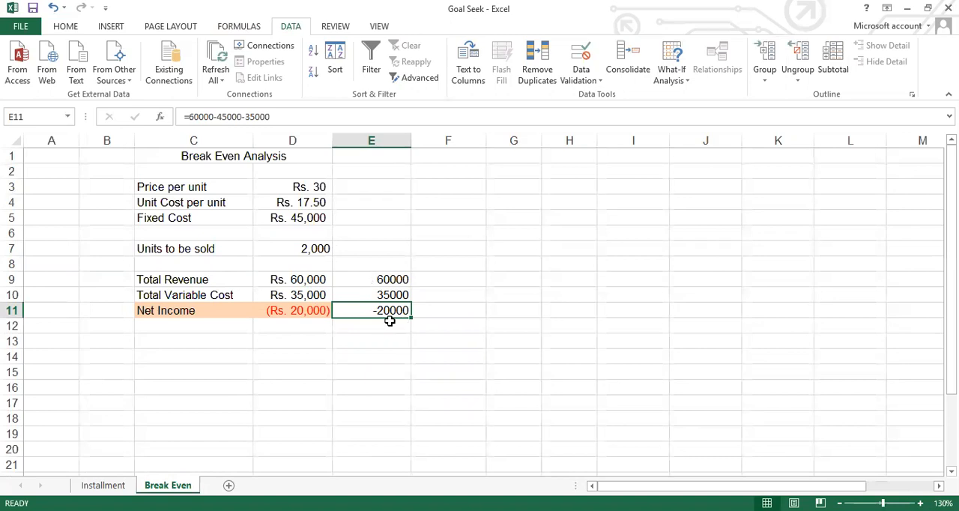
# - Start a Goal Seek on the Break Even sheet that sets the Net Income cell $D$11 to the value 0
pyautogui.click(307, 313)
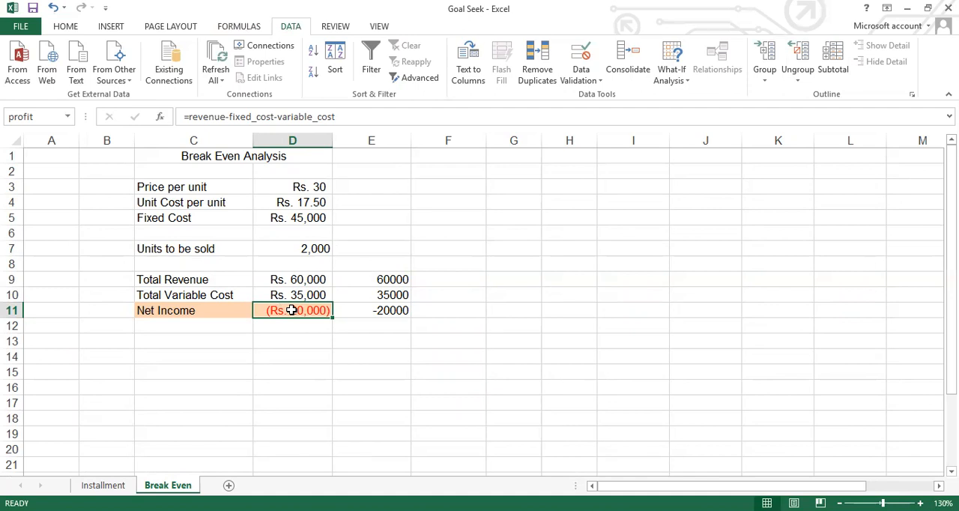
pyautogui.click(686, 84)
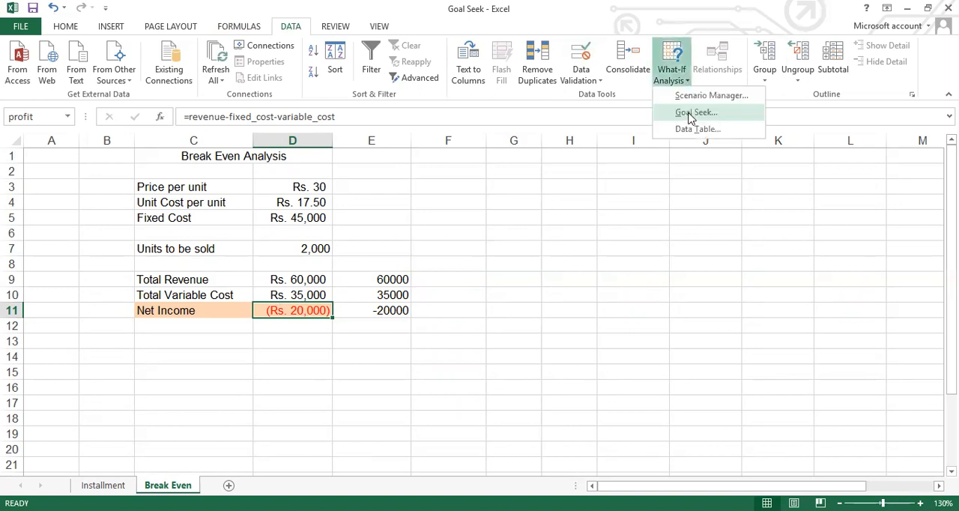
pyautogui.click(690, 114)
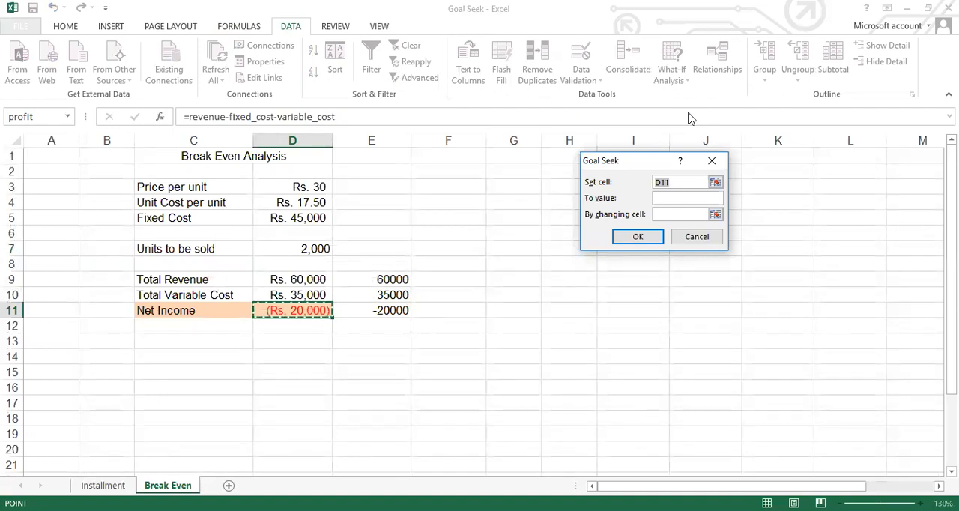
pyautogui.click(445, 325)
pyautogui.click(297, 313)
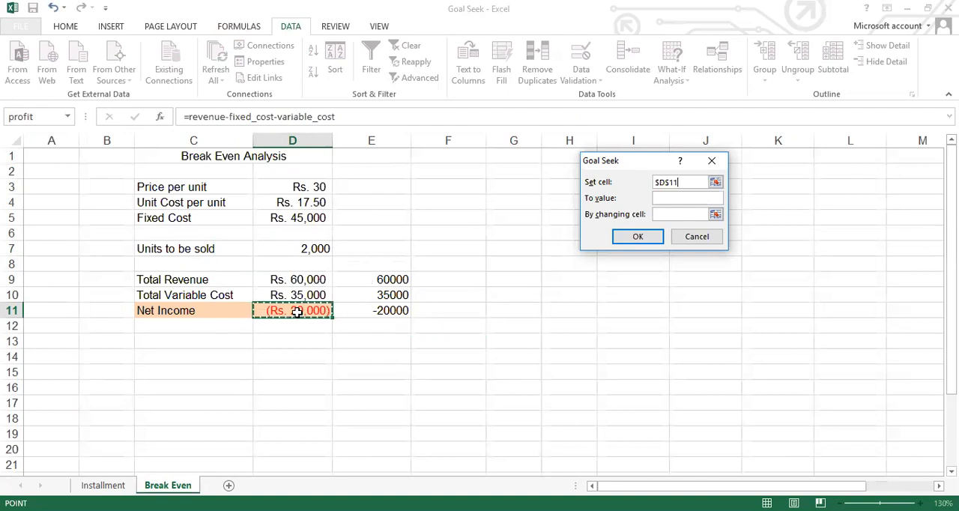
pyautogui.click(678, 199)
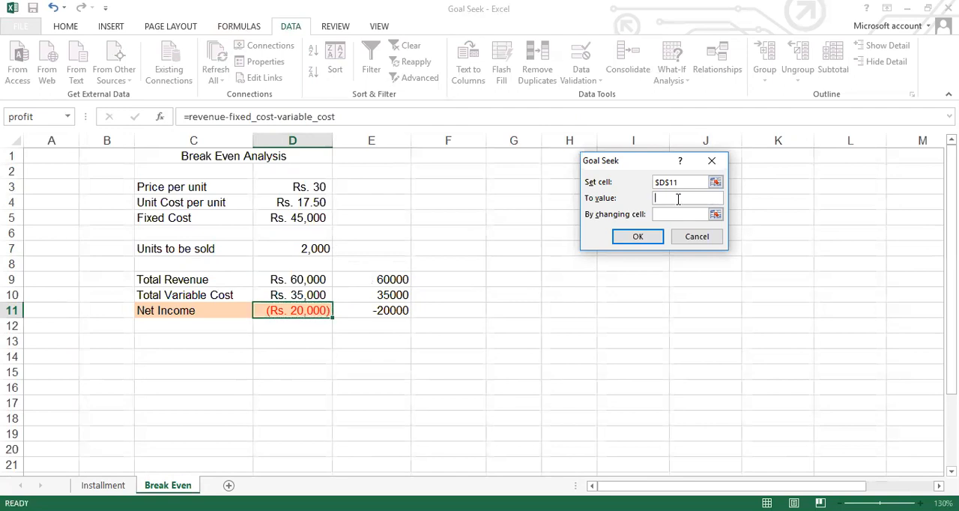
pyautogui.write('0')
# - Use the Units to be sold cell $D$7 as the Goal Seek changing cell, run the search and accept the solution
pyautogui.click(671, 215)
pyautogui.click(311, 252)
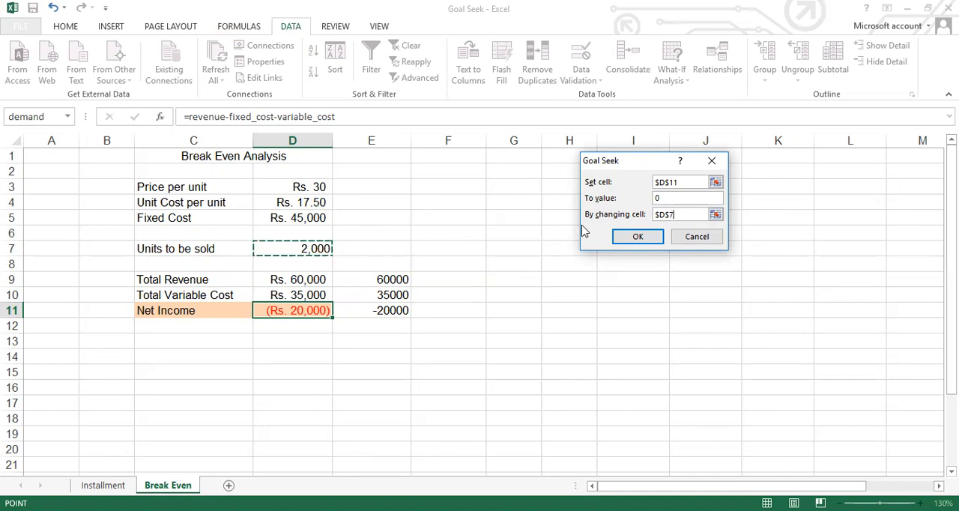
pyautogui.click(638, 237)
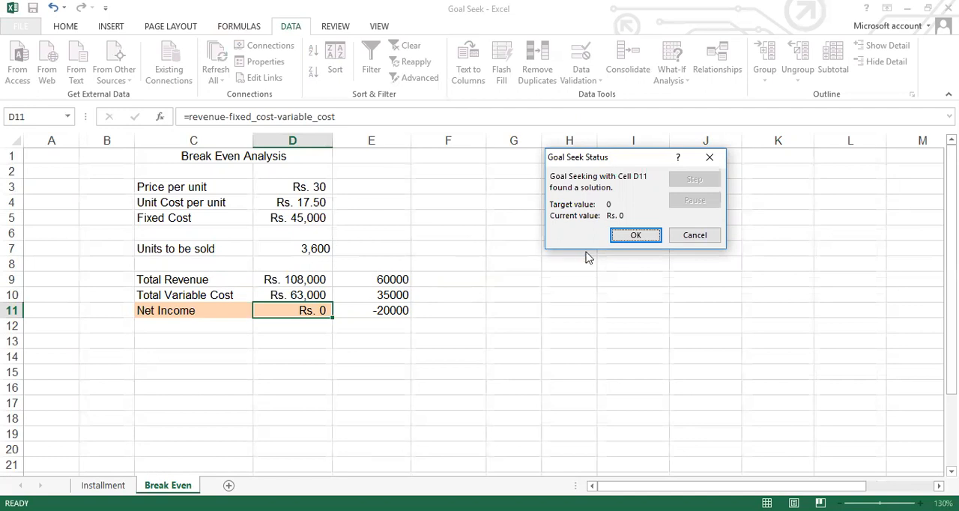
pyautogui.click(635, 237)
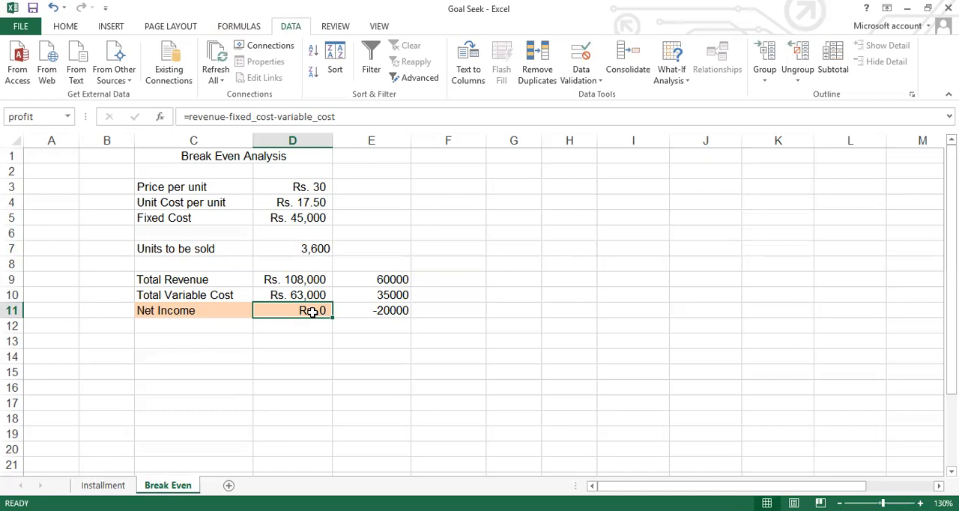
# - Review the cell names, values and formulas in column E of the Installment sheet, between Years and Monthly payment, with the defined-name commands shown
pyautogui.click(105, 485)
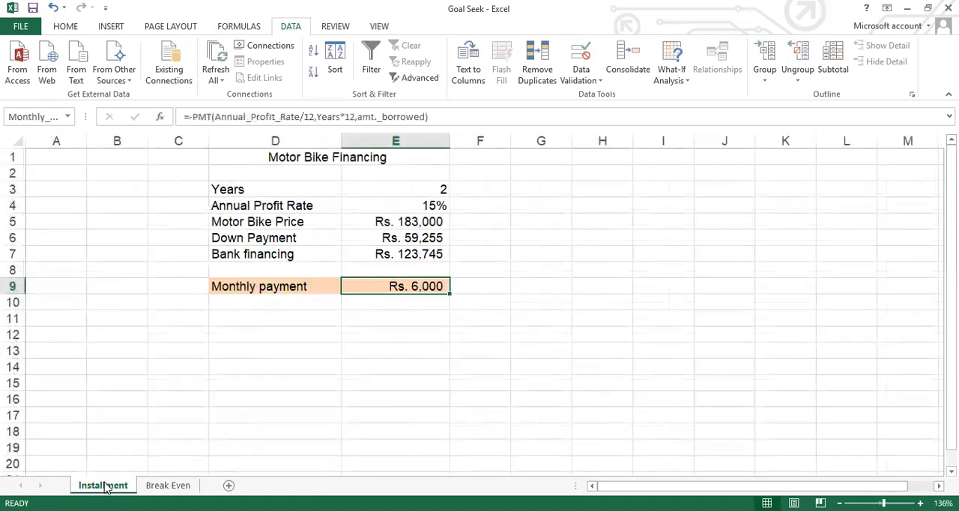
pyautogui.press('Up')
pyautogui.press('Up')
pyautogui.press('Up')
pyautogui.press('Up')
pyautogui.press('Up')
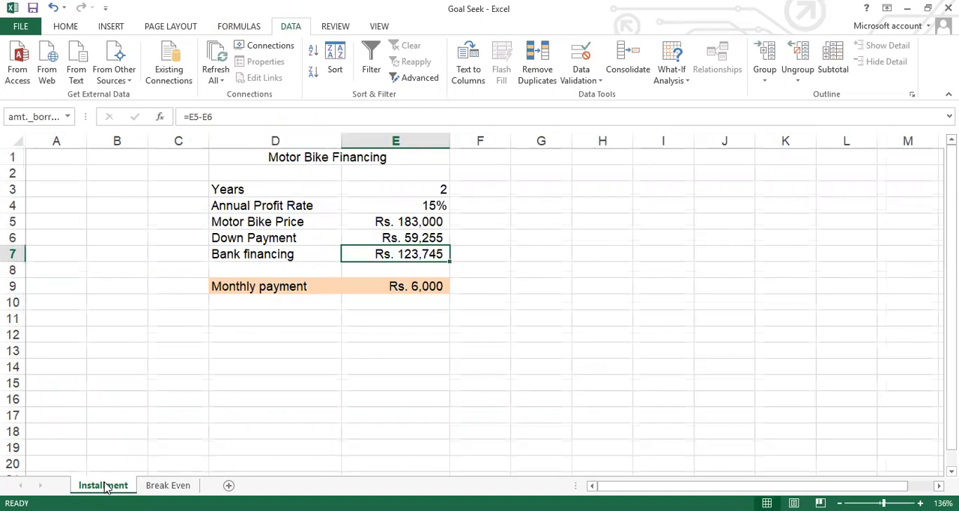
pyautogui.press('Up')
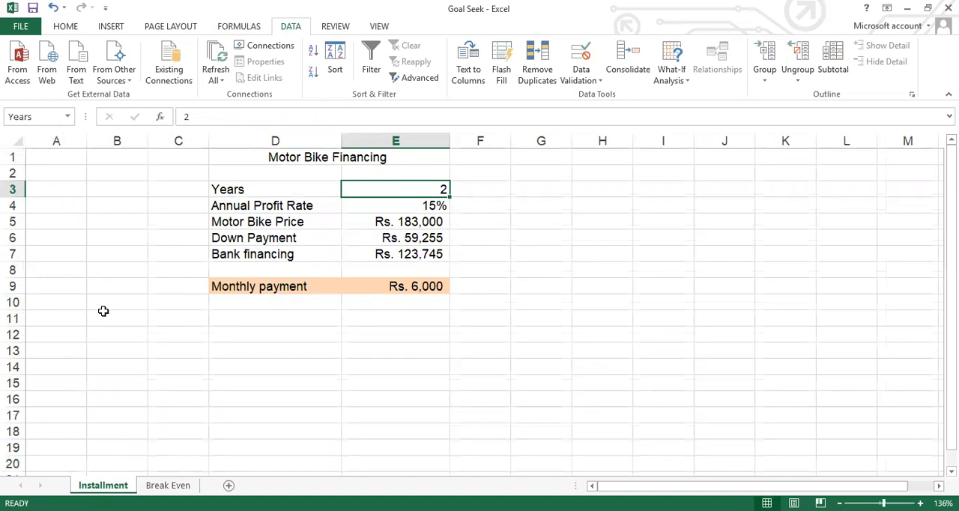
pyautogui.click(240, 26)
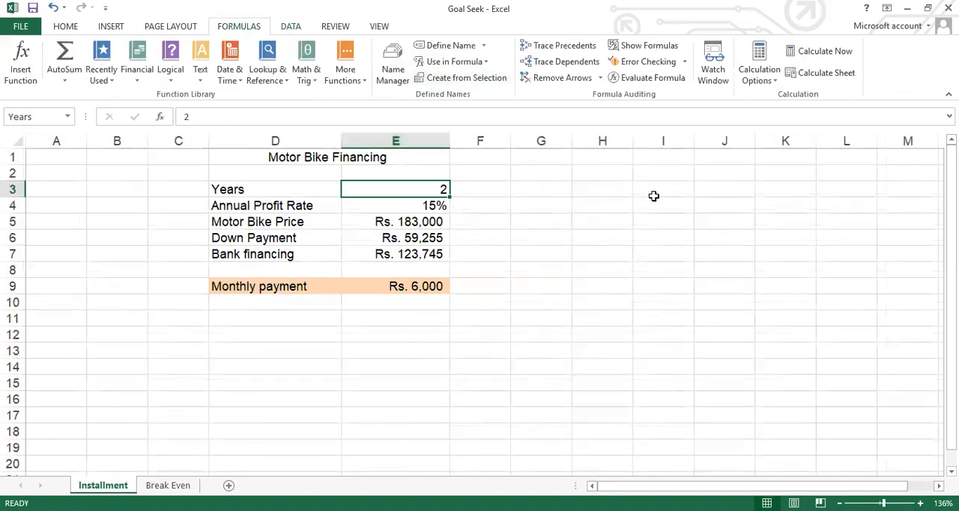
pyautogui.press('Down')
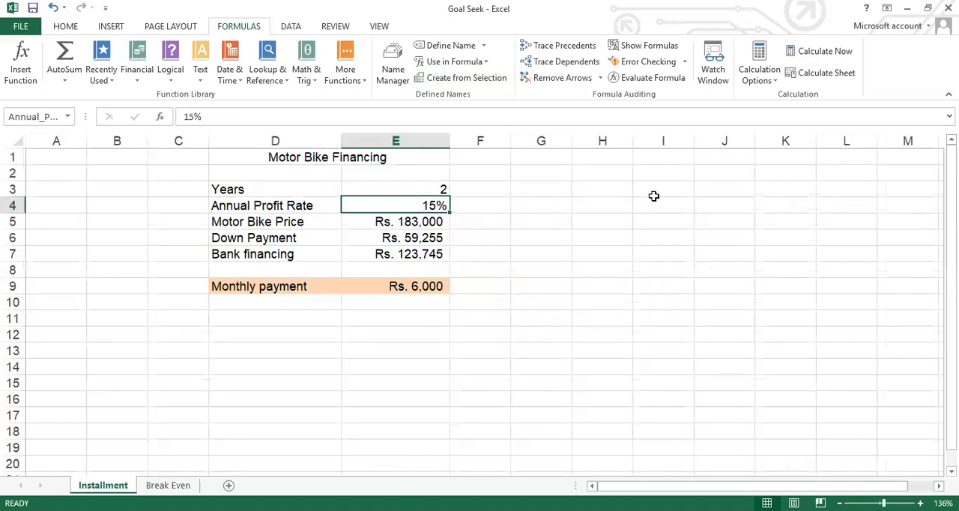
pyautogui.press('Down')
pyautogui.press('Down')
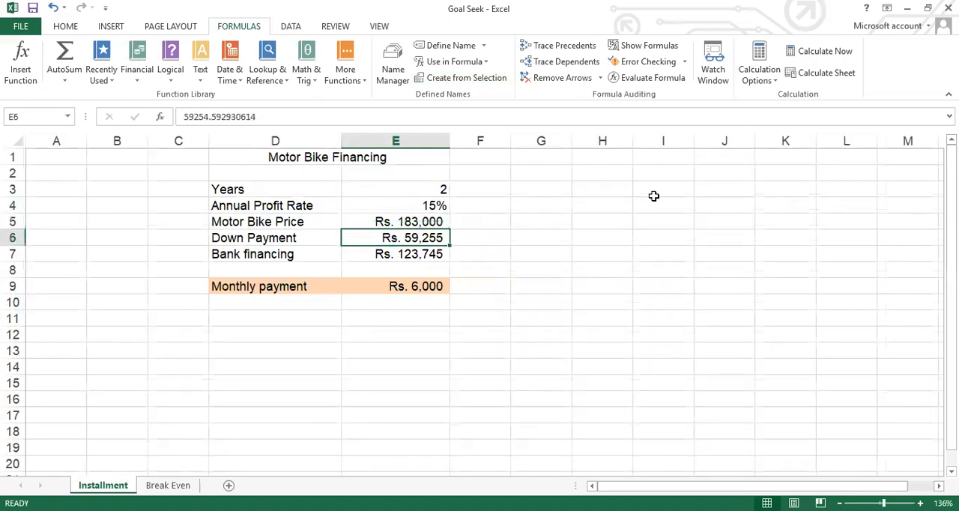
pyautogui.press('Down')
pyautogui.press('Down')
pyautogui.press('Down')
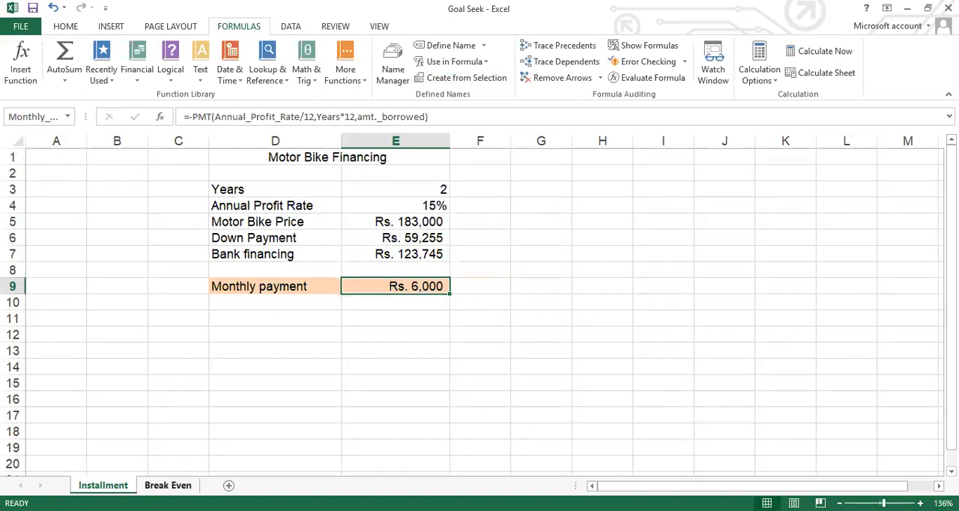
# - Return to the Break Even sheet and review the cell names and formulas in column D from Price per unit to Net Income and back
pyautogui.click(167, 484)
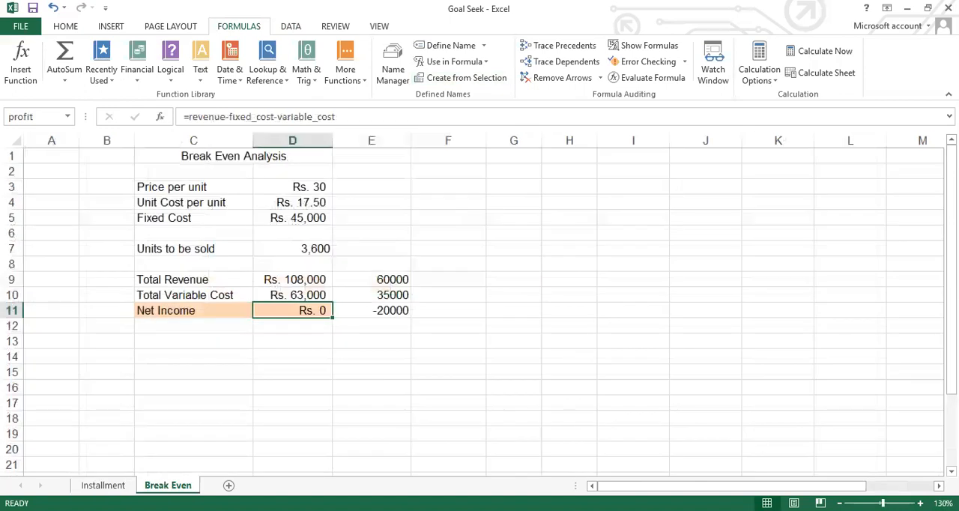
pyautogui.click(294, 190)
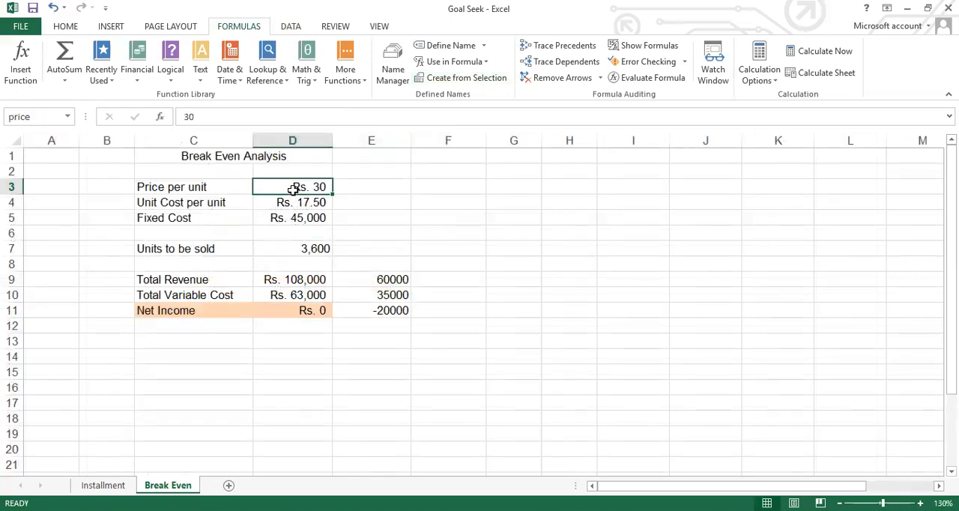
pyautogui.press('Down')
pyautogui.press('Down')
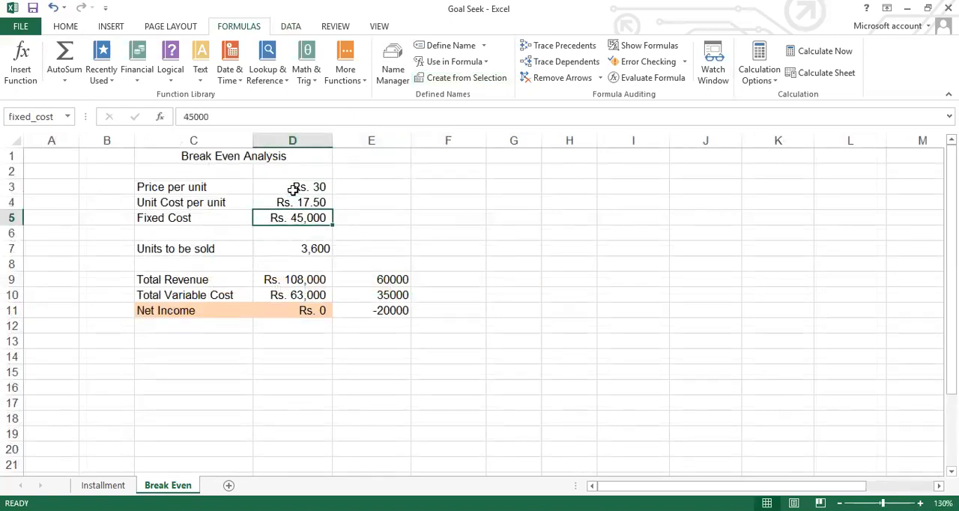
pyautogui.press('Down')
pyautogui.press('Down')
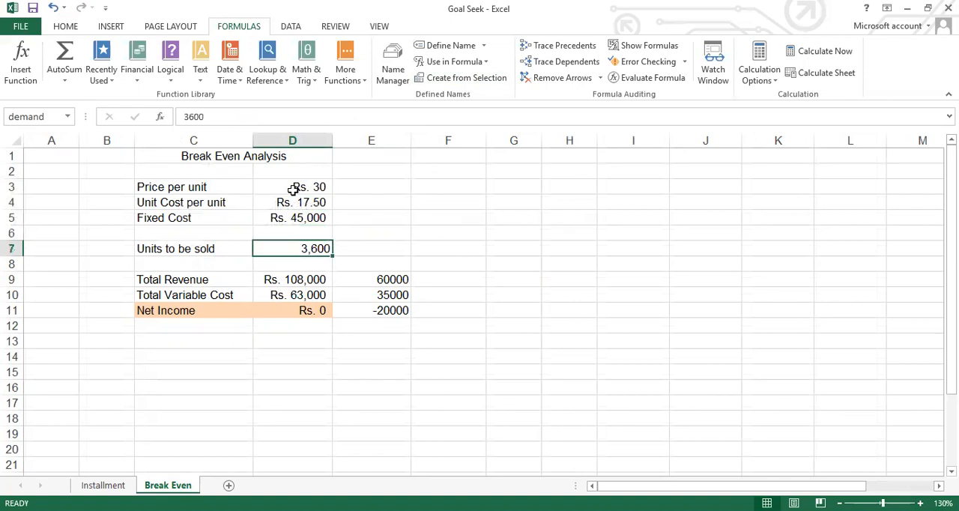
pyautogui.press('Down')
pyautogui.press('Up')
pyautogui.press('Down')
pyautogui.press('Down')
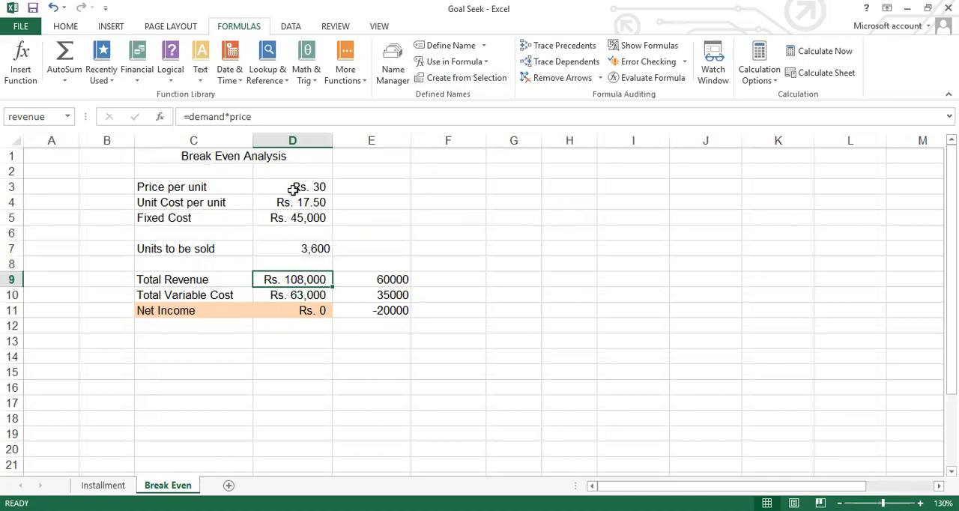
pyautogui.press('Down')
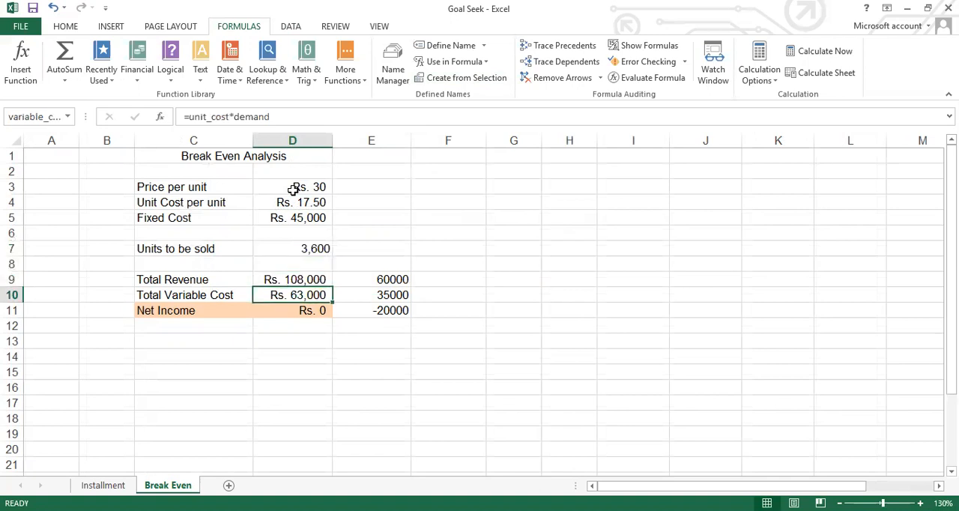
pyautogui.press('Down')
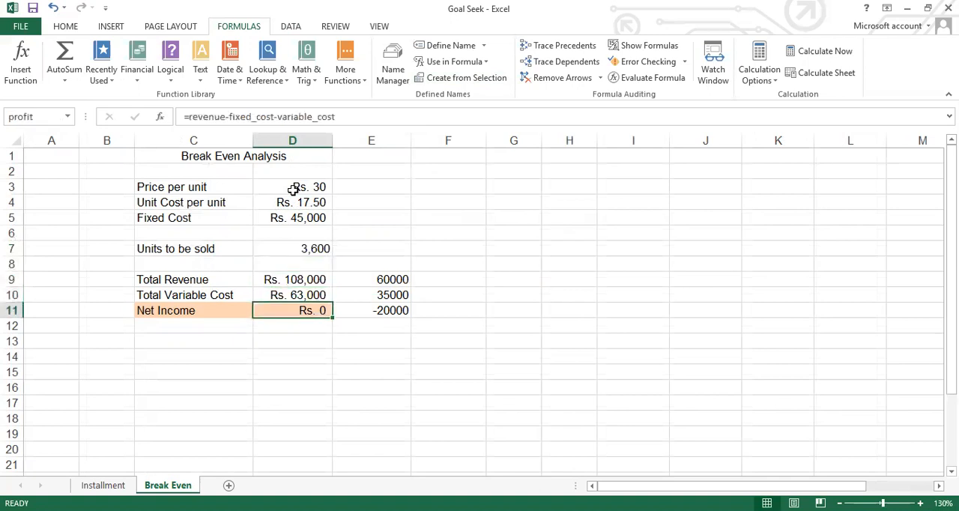
pyautogui.press('Up')
pyautogui.press('Up')
pyautogui.press('Up')
pyautogui.press('Up')
pyautogui.press('Up')
pyautogui.press('Up')
pyautogui.press('Up')
pyautogui.press('Up')
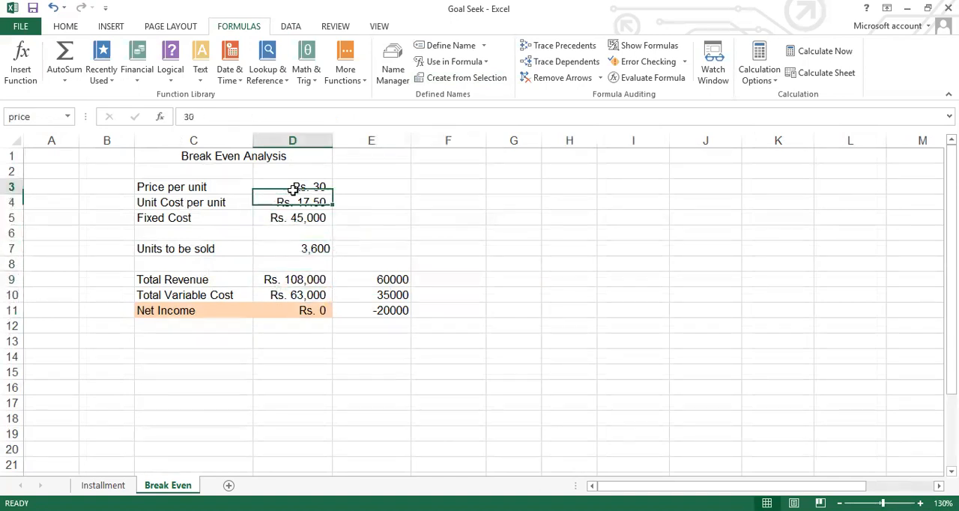